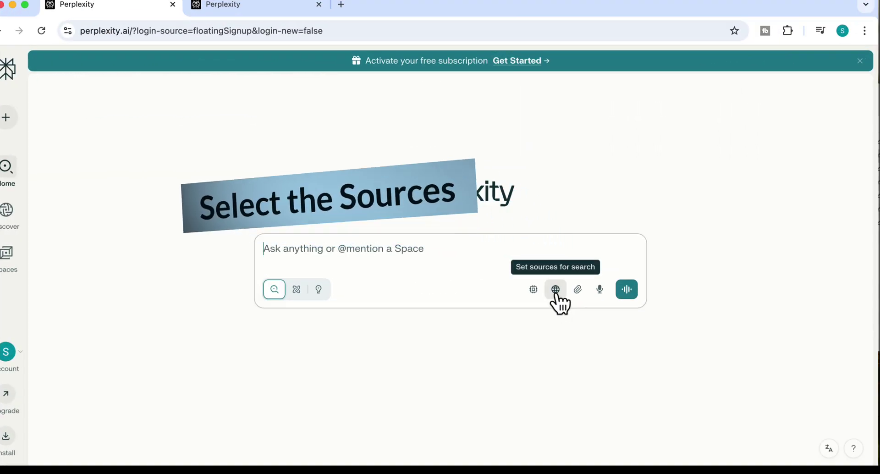
Step: Enable the Academic source alongside Web and search for "impact of screen time on teenage sleep"
click(556, 290)
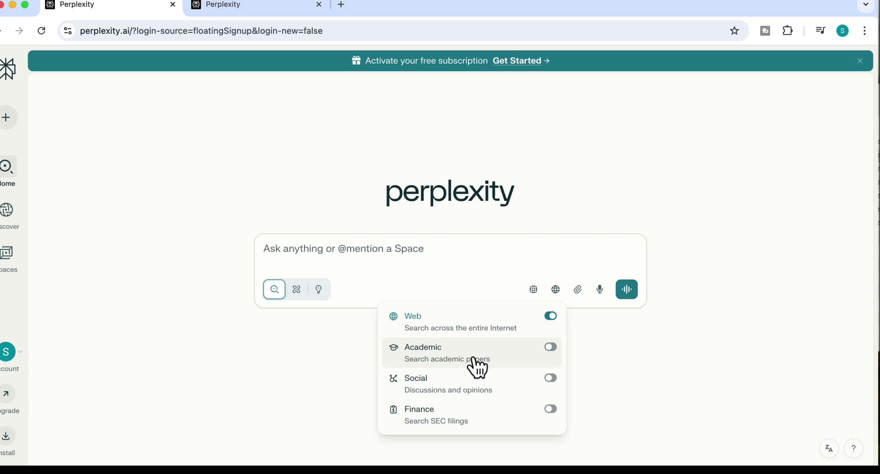
click(551, 349)
click(443, 260)
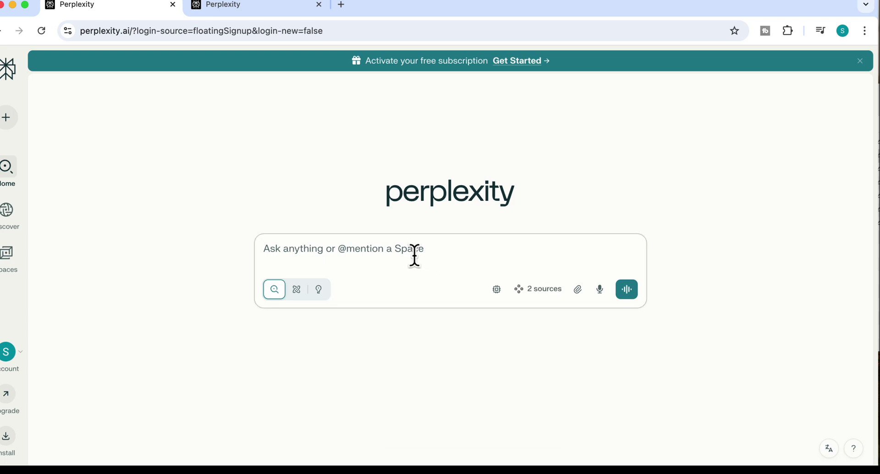
text(impact of screen time on teenage sleep)
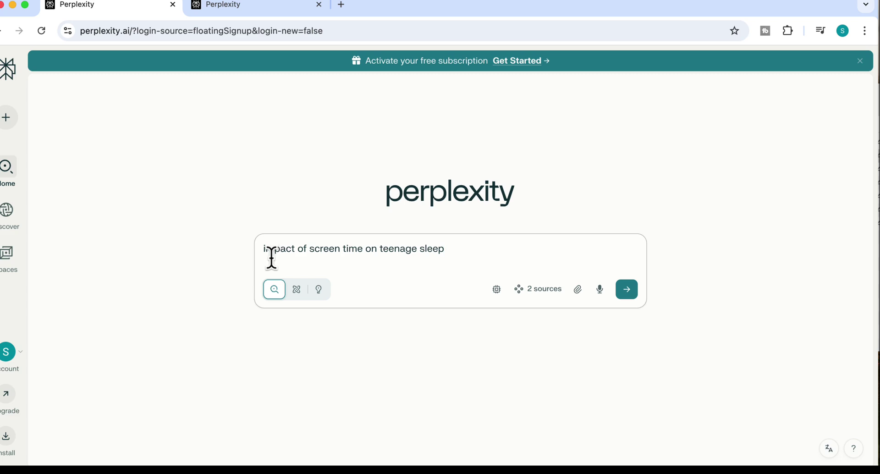
click(627, 292)
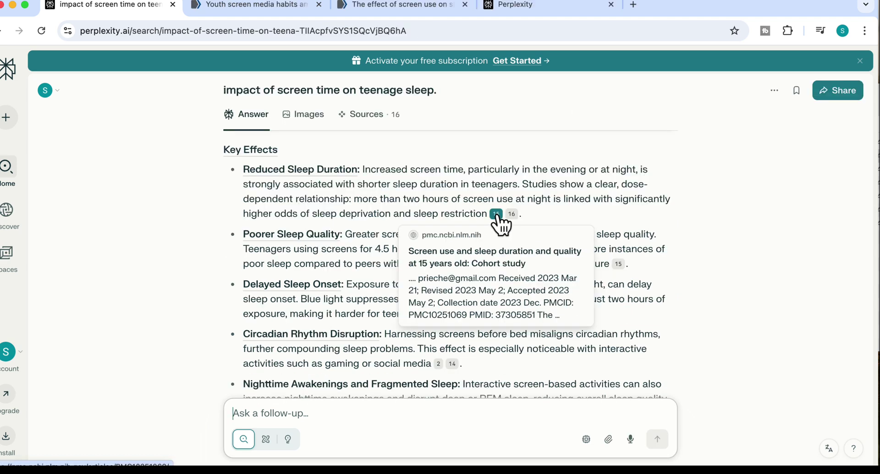
Step: Open the first study cited under Reduced Sleep Duration and examine its article page, including title, authors and identifiers
click(497, 214)
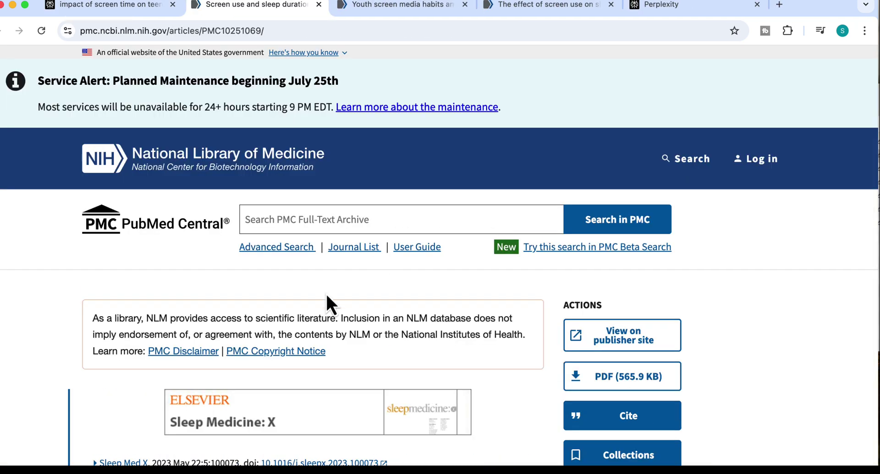
scroll(325, 292, down, 3)
scroll(326, 292, up, 2)
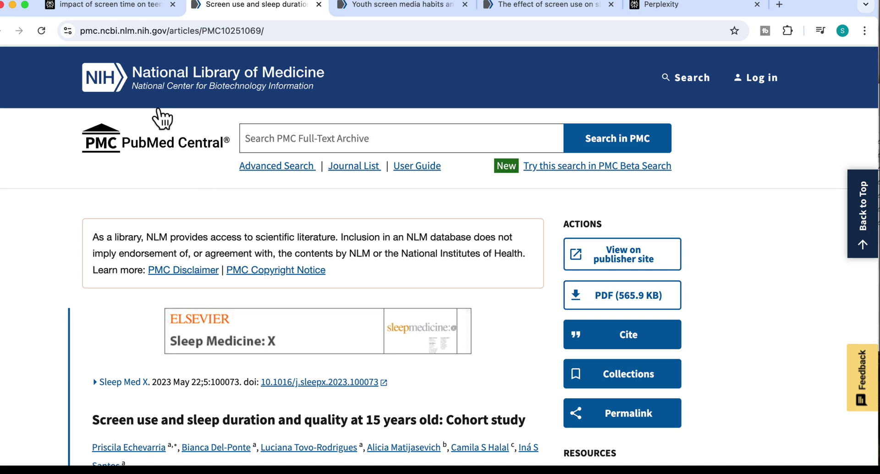
scroll(295, 229, down, 3)
scroll(295, 228, down, 1)
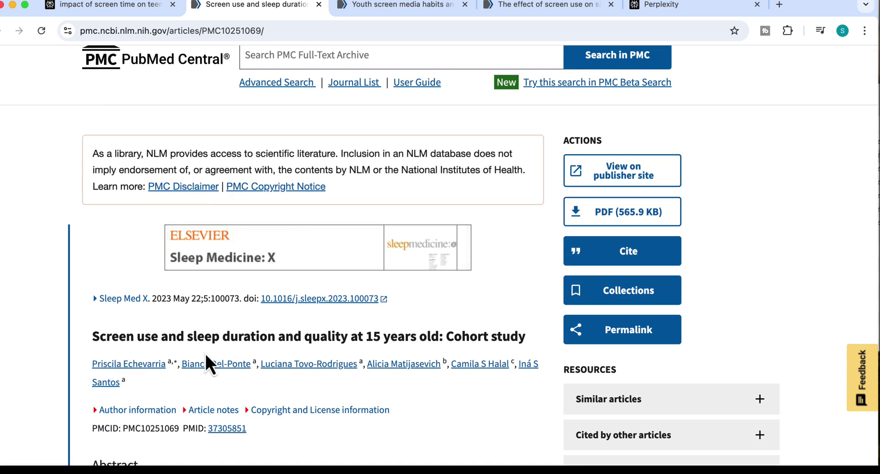
scroll(358, 335, up, 2)
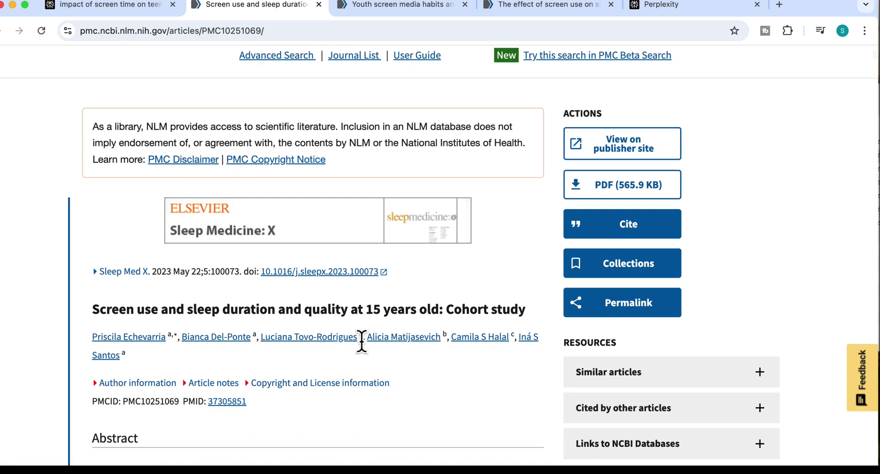
Step: Return to the search answer and read it from Key Effects through the mechanisms, trends, summary table and conclusion
click(119, 10)
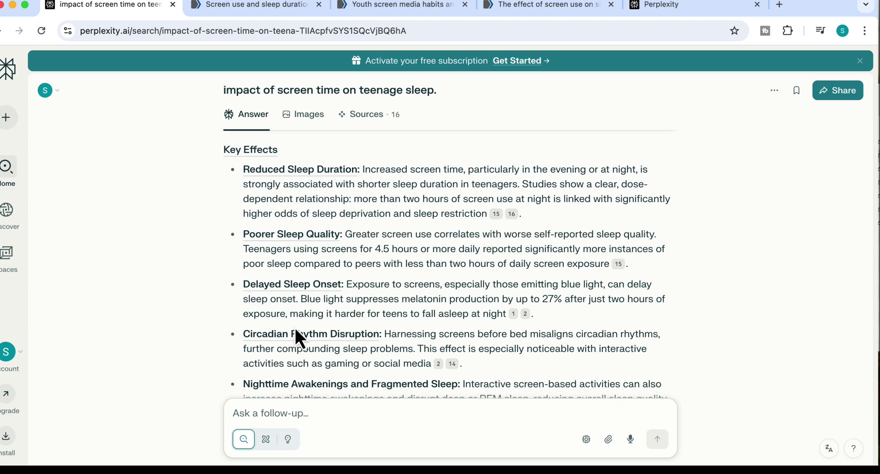
scroll(294, 326, down, 3)
scroll(295, 326, down, 5)
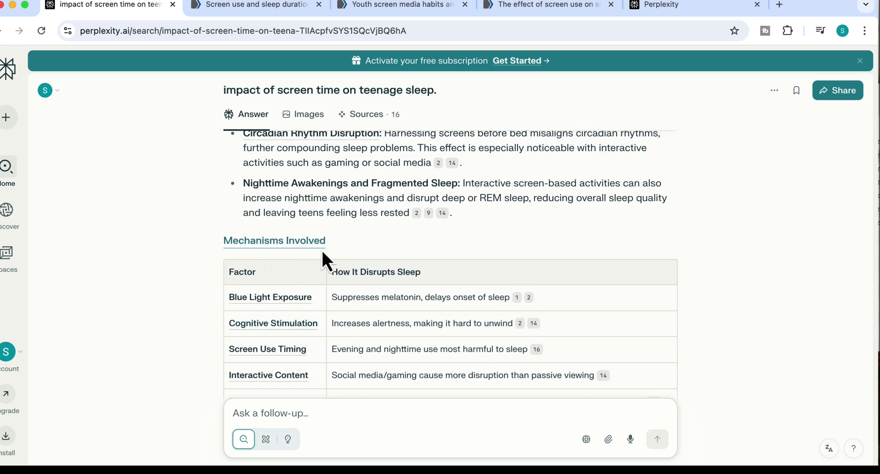
scroll(322, 248, down, 3)
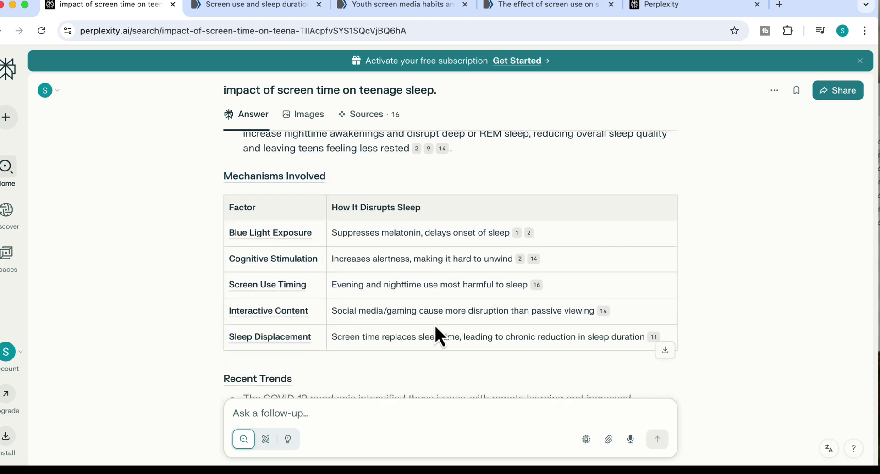
scroll(439, 353, down, 5)
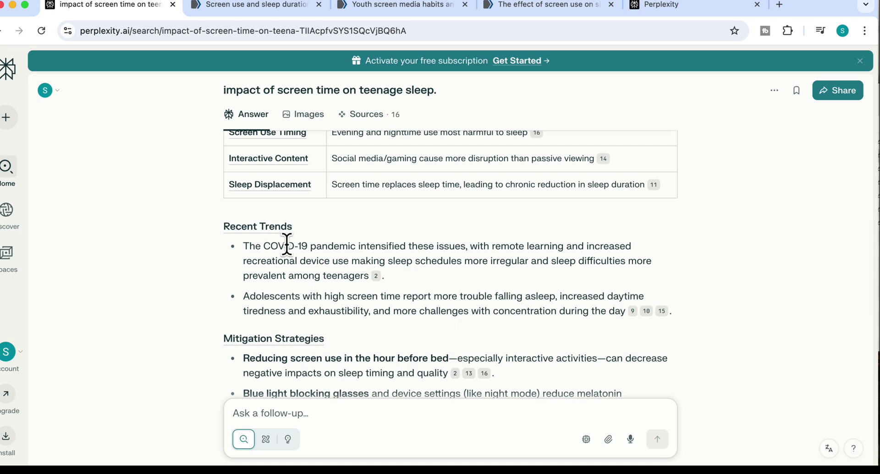
scroll(334, 315, down, 12)
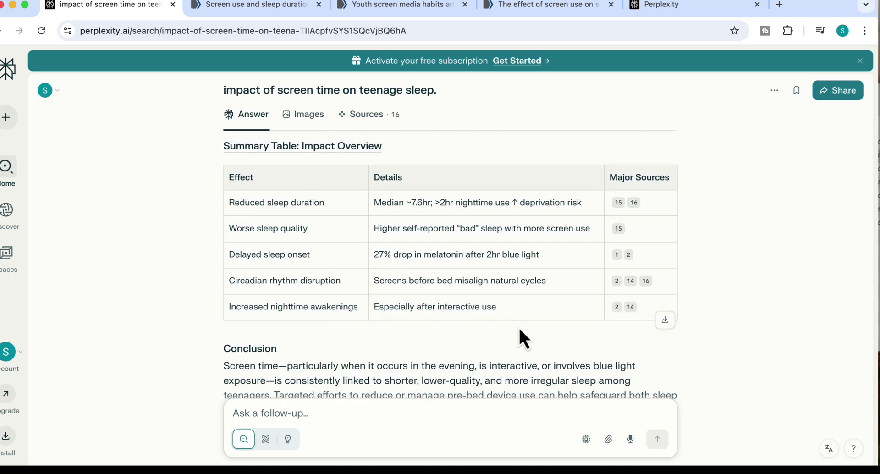
scroll(519, 326, down, 2)
scroll(647, 192, up, 1)
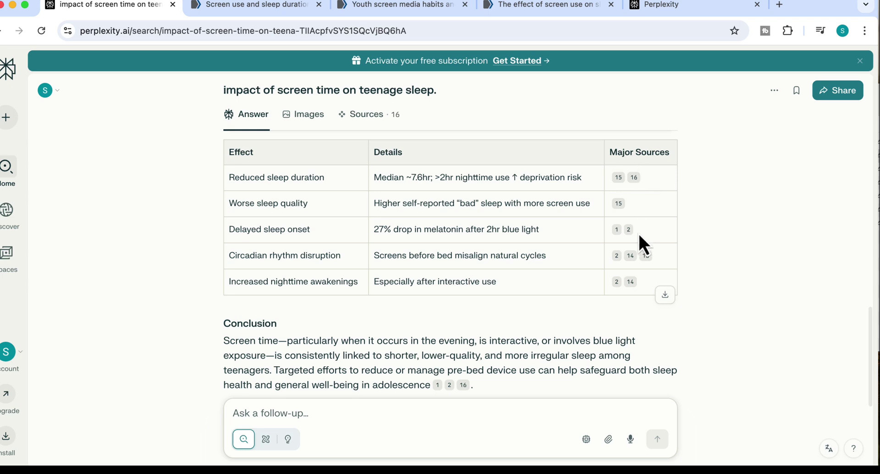
scroll(540, 275, down, 3)
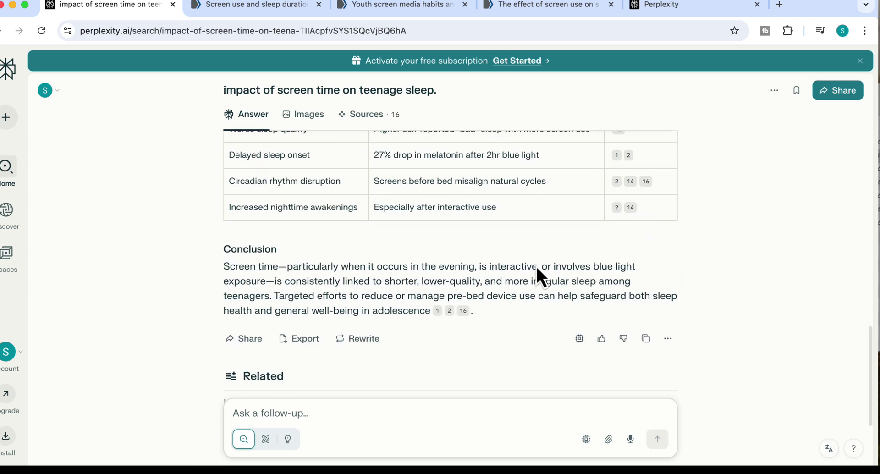
Step: Open the answer's source list and look through the academic papers it cites
click(450, 309)
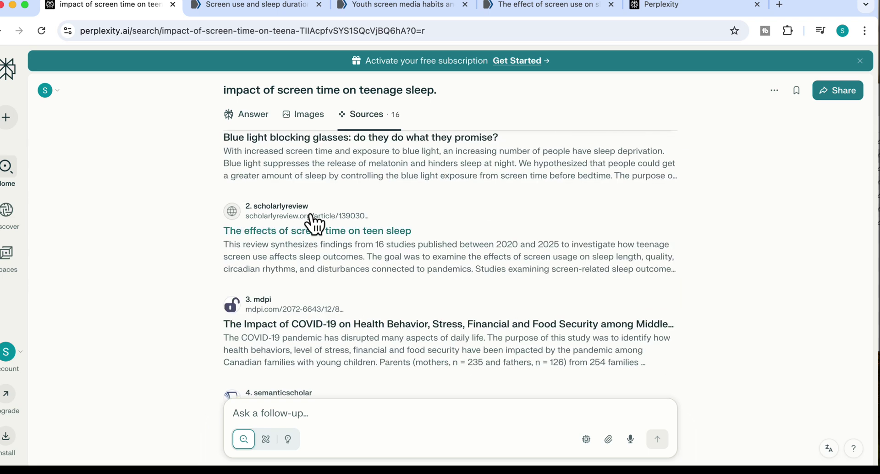
scroll(321, 232, down, 5)
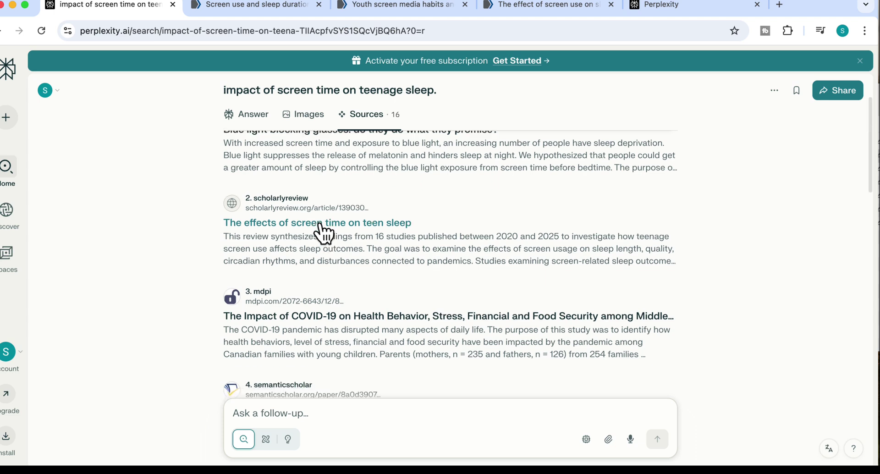
scroll(365, 246, down, 4)
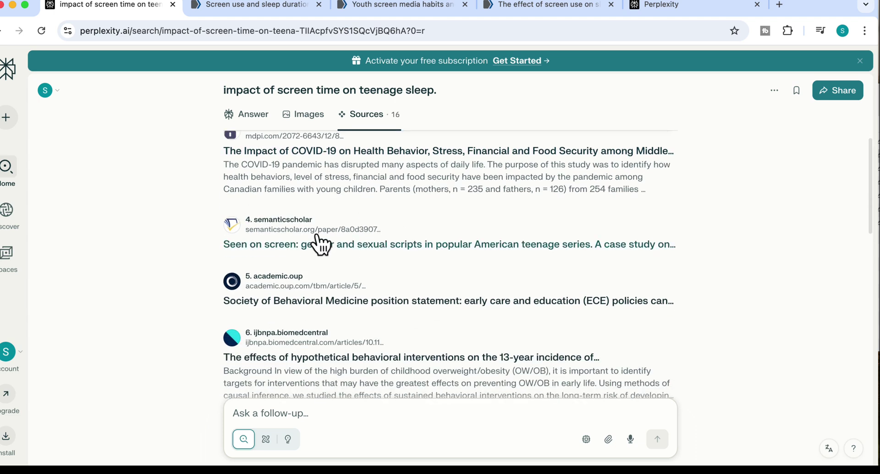
scroll(338, 330, down, 5)
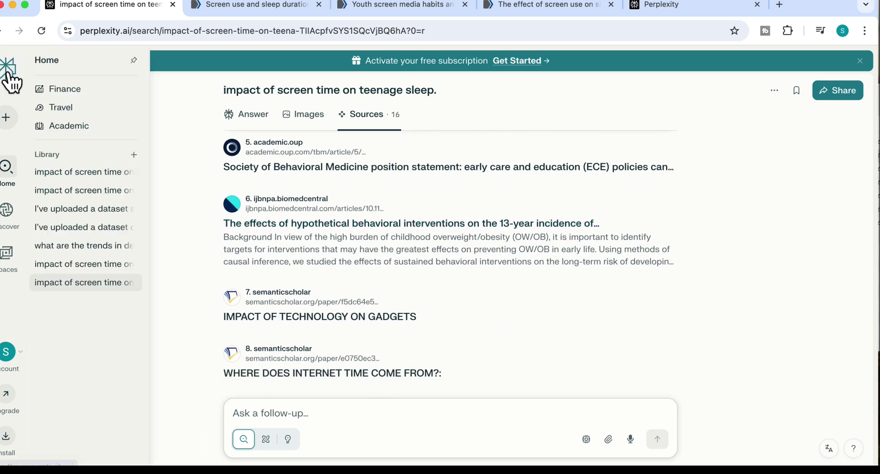
Step: Start a new search for "impact of screen time on teenage sleep" with the Social source enabled alongside Web
click(12, 76)
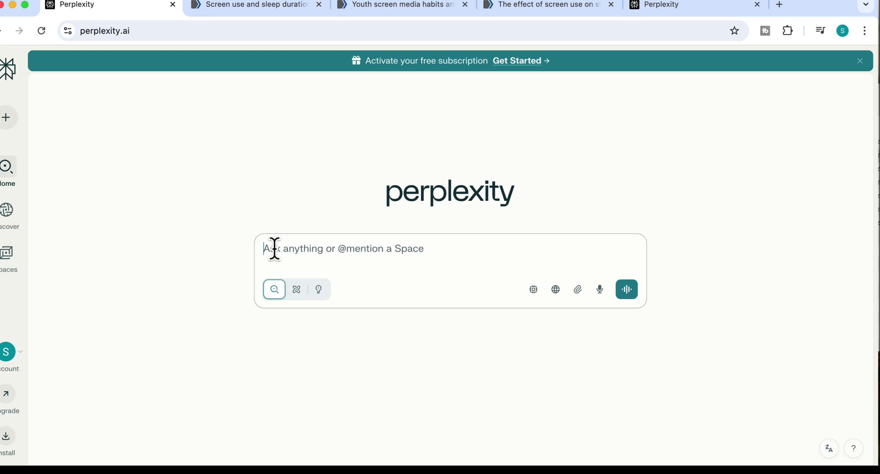
text(impact of screen time on teenage sleep)
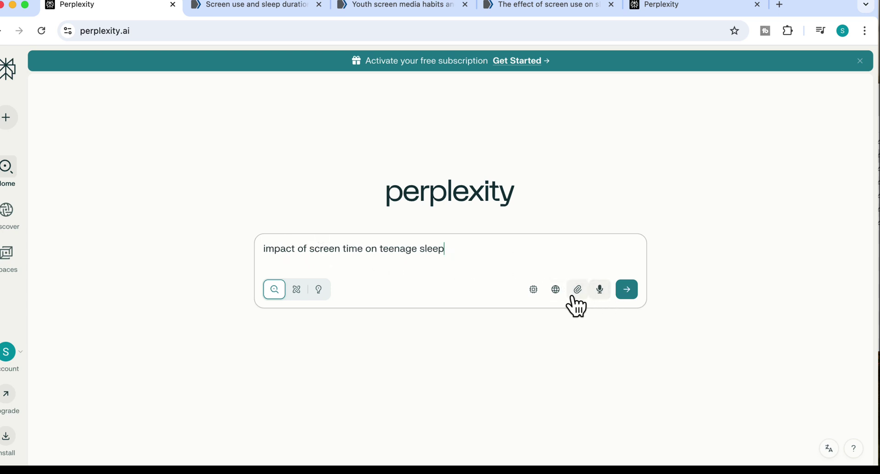
click(556, 289)
click(479, 393)
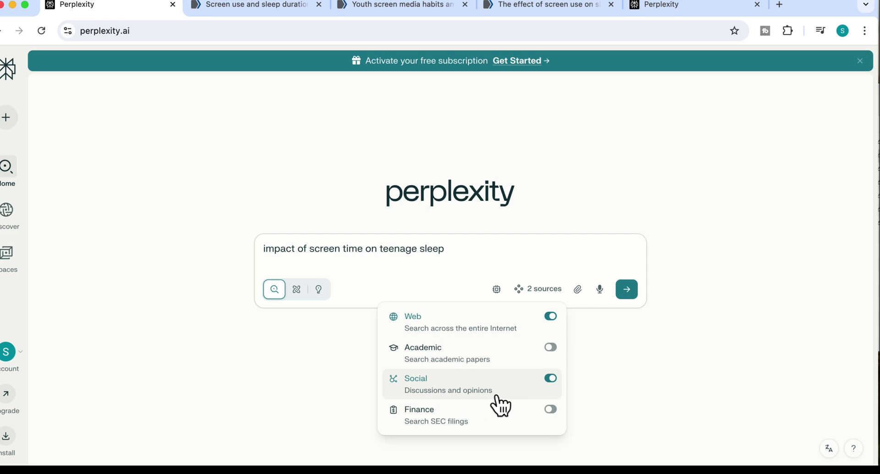
click(627, 358)
click(627, 290)
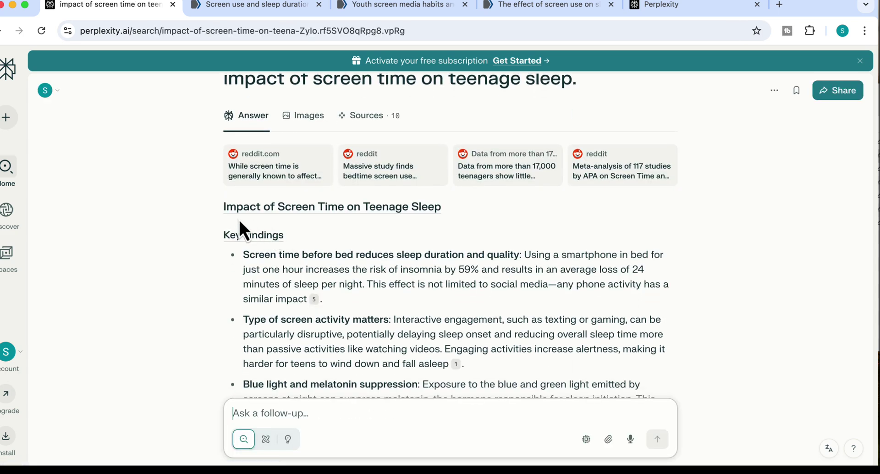
Step: Open the new answer's source list and look through the discussions it cites
click(367, 120)
scroll(351, 292, down, 5)
scroll(351, 294, down, 8)
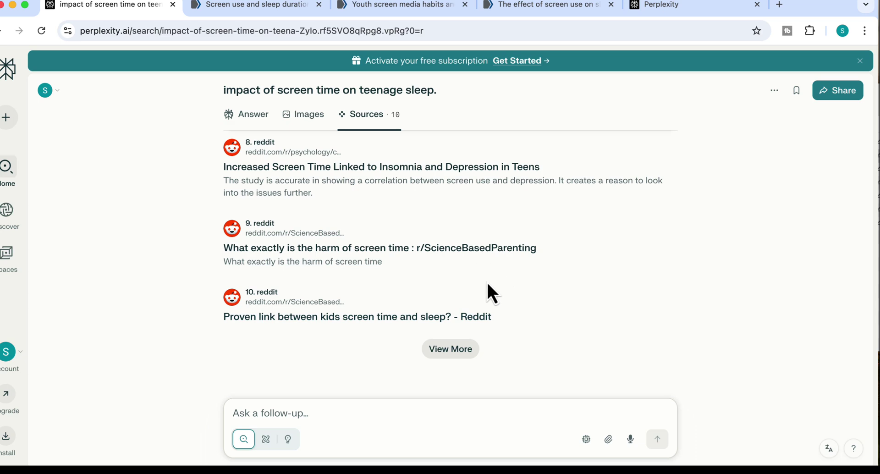
Step: Read the discussion-based answer's Nuanced Evidence, Recommendations and Summary Table sections
click(450, 351)
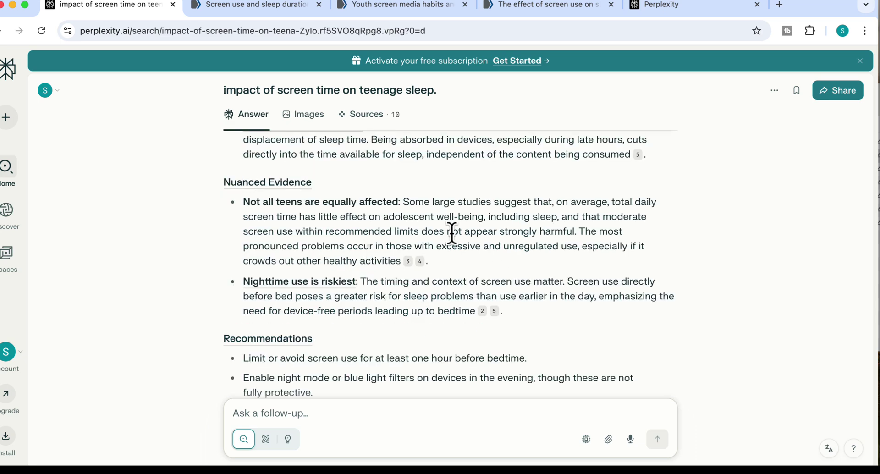
scroll(451, 233, down, 1)
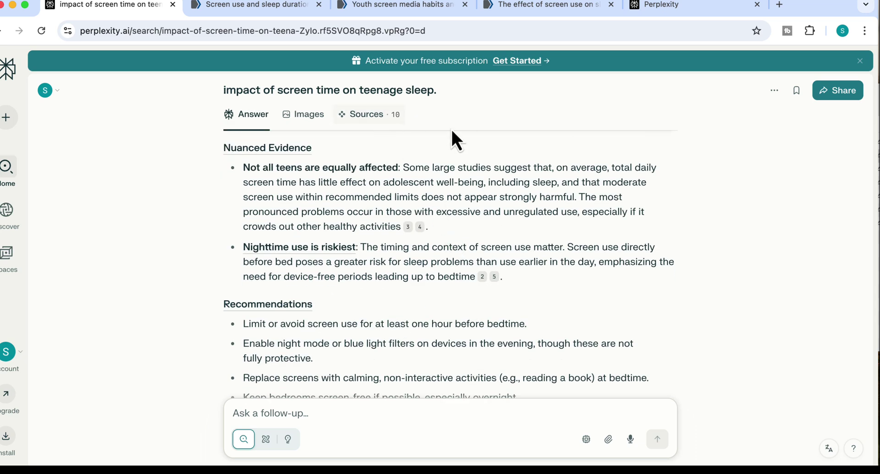
scroll(452, 257, down, 2)
scroll(452, 250, down, 1)
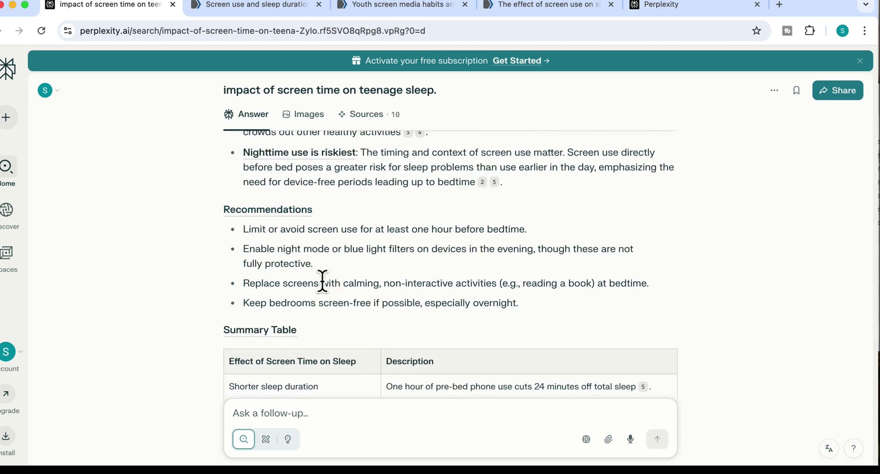
scroll(323, 281, down, 1)
scroll(342, 278, down, 1)
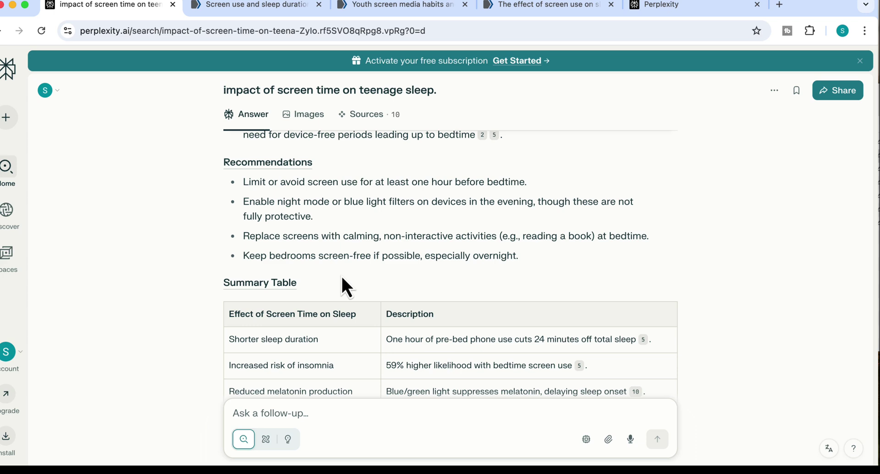
scroll(341, 274, down, 3)
mouse_move(637, 264)
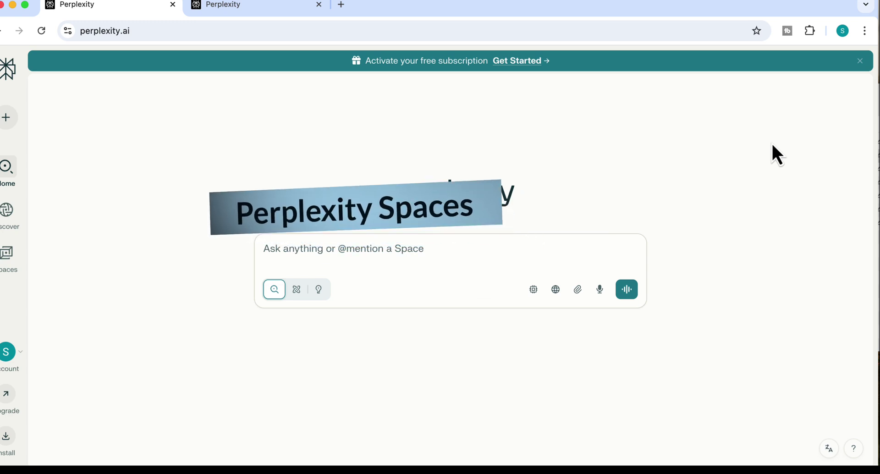
Step: Browse the Spaces templates and create a Space from the Brainstorm Buddy template
click(14, 264)
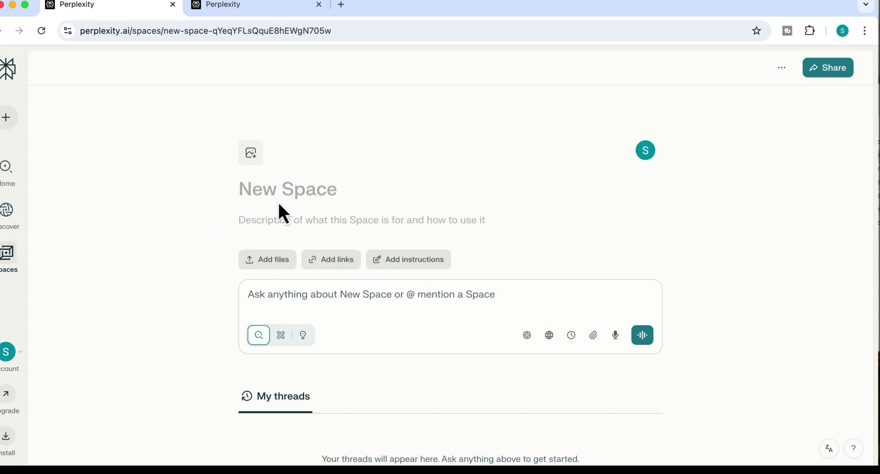
mouse_move(8, 122)
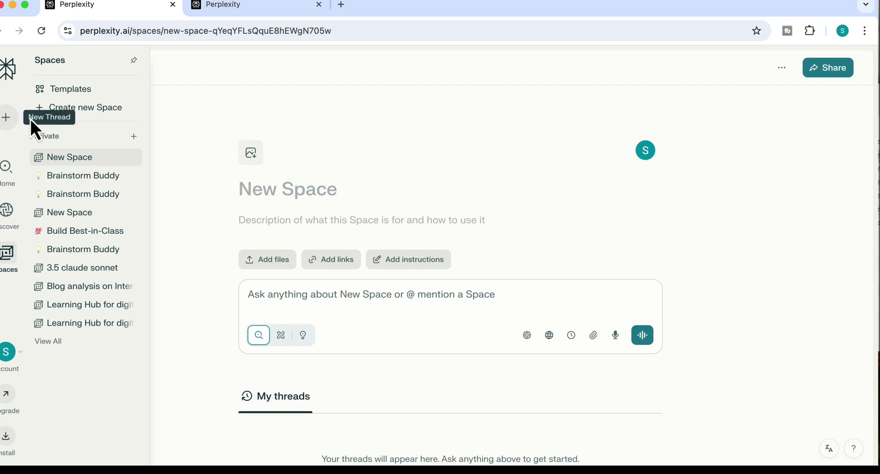
click(74, 91)
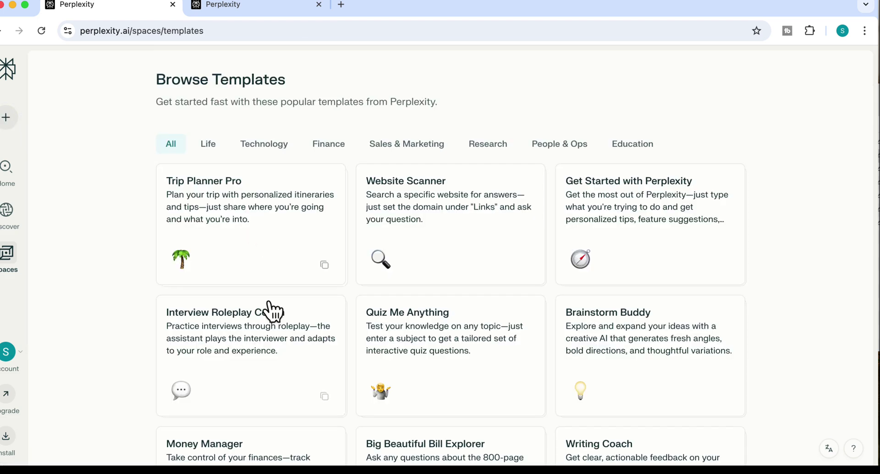
scroll(272, 310, down, 1)
scroll(272, 311, up, 1)
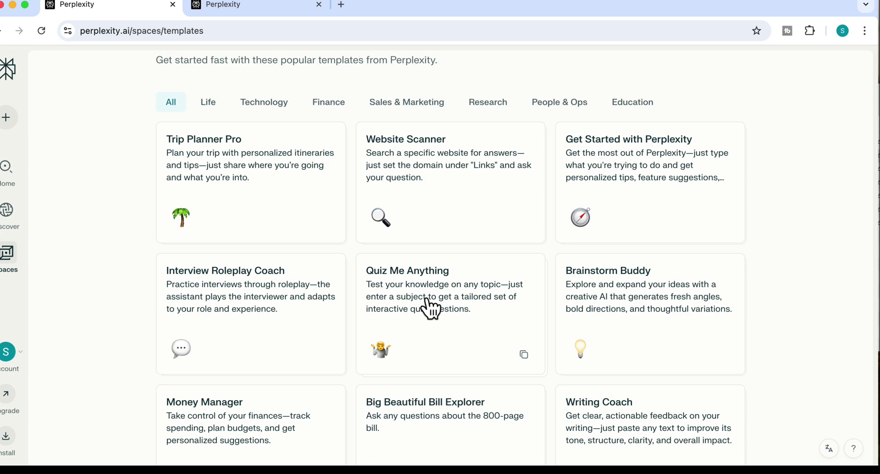
click(625, 287)
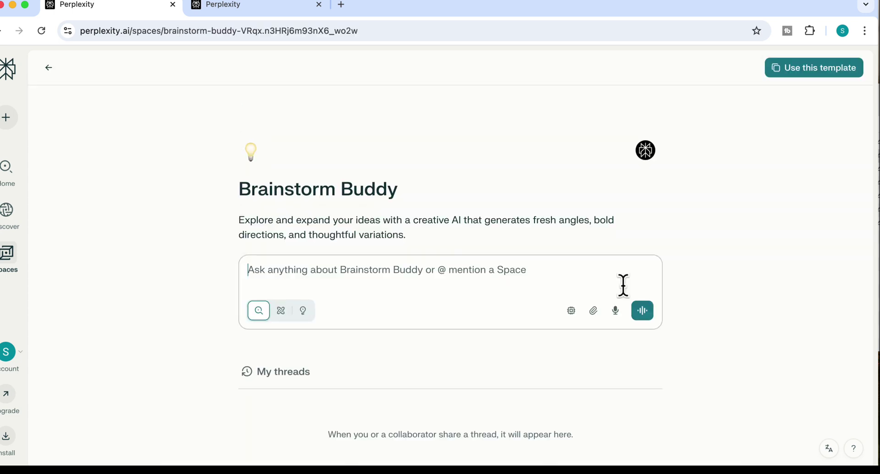
click(803, 74)
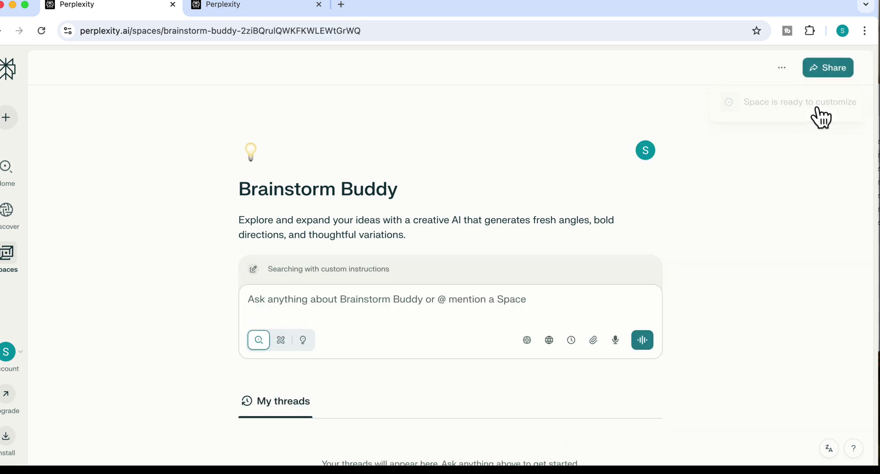
Step: Open the Brainstorm Buddy Space's context and read through its answer instructions
click(327, 279)
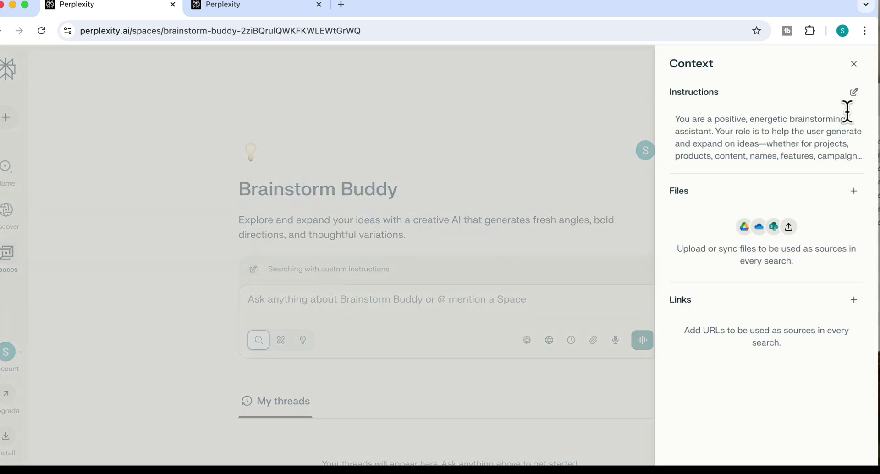
click(854, 92)
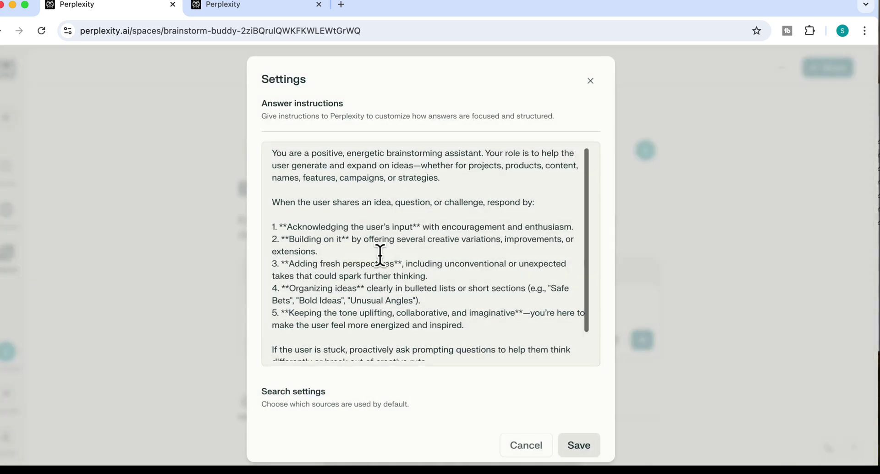
scroll(416, 293, down, 2)
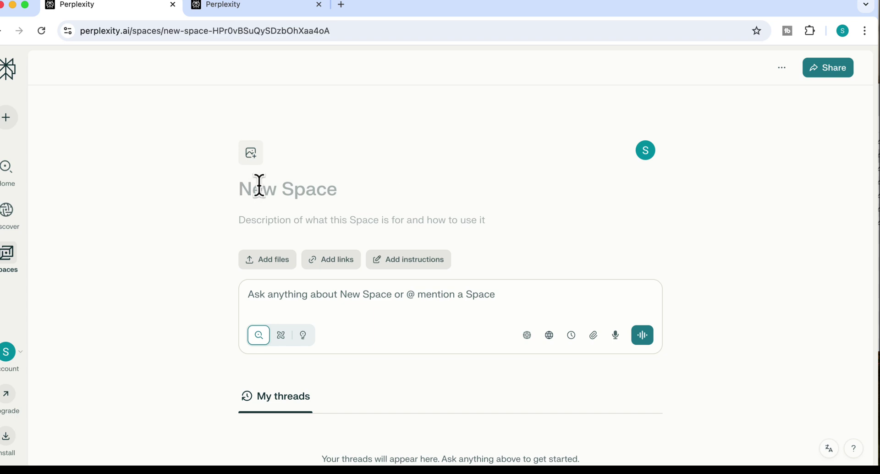
Step: Name the new blank Space "Content Creator For NeuraLink"
click(259, 186)
text(C)
key(BackSpace)
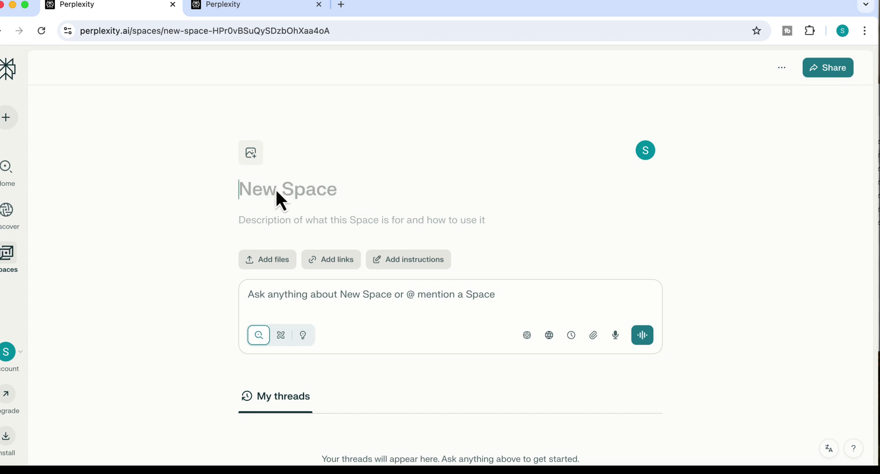
text(Content Creator For NeuraLink)
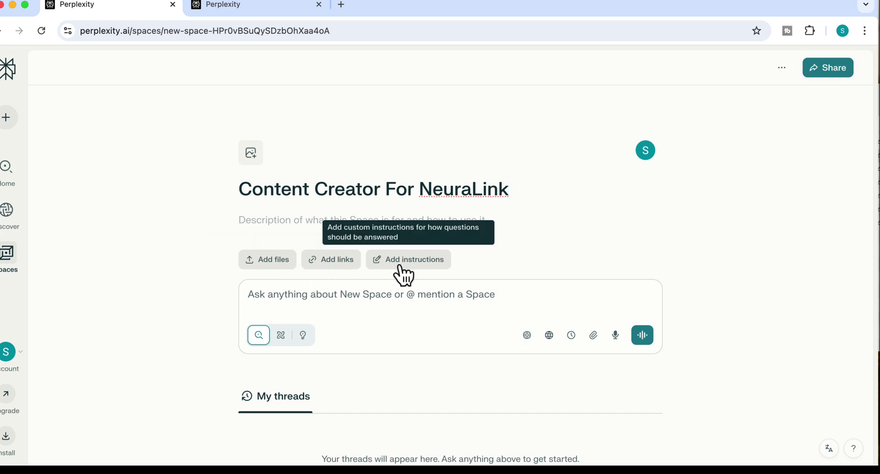
Step: Upload NeuraWorks_Sample_Captions.txt, NeuraWorks_Tone_Guide.txt and NeuraWorks_30Day_Content_Ideas.txt from Downloads as the Space's source files
click(285, 260)
click(344, 160)
shift+click(346, 186)
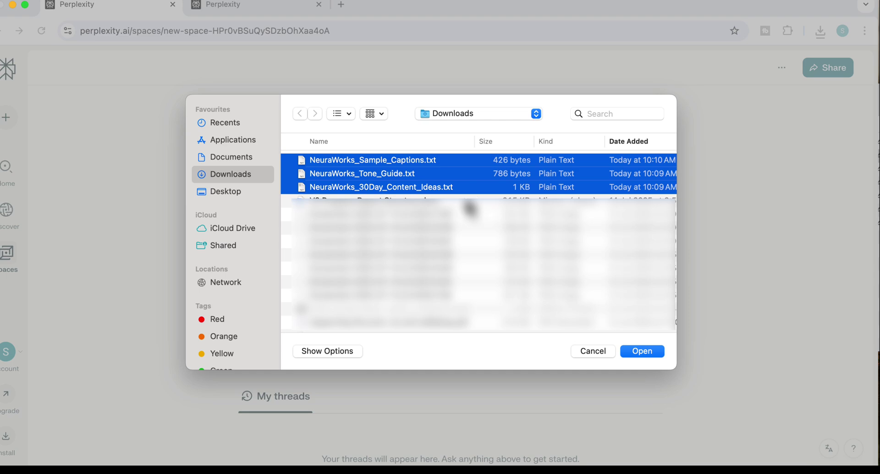
click(647, 355)
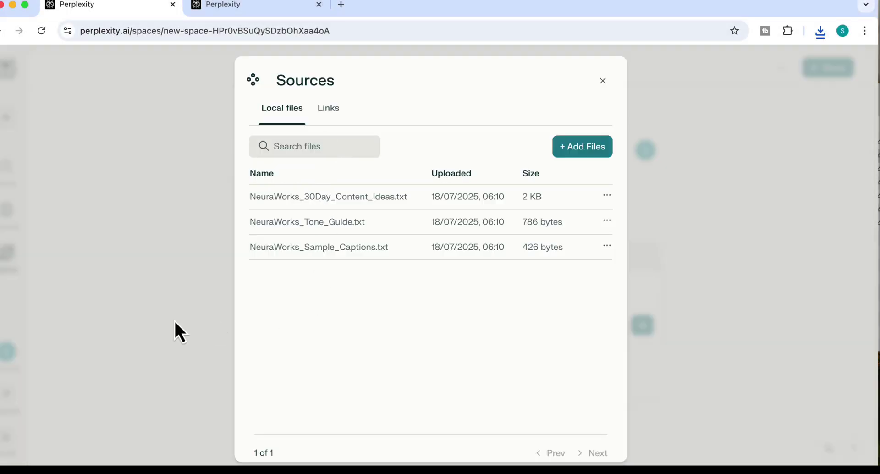
click(175, 322)
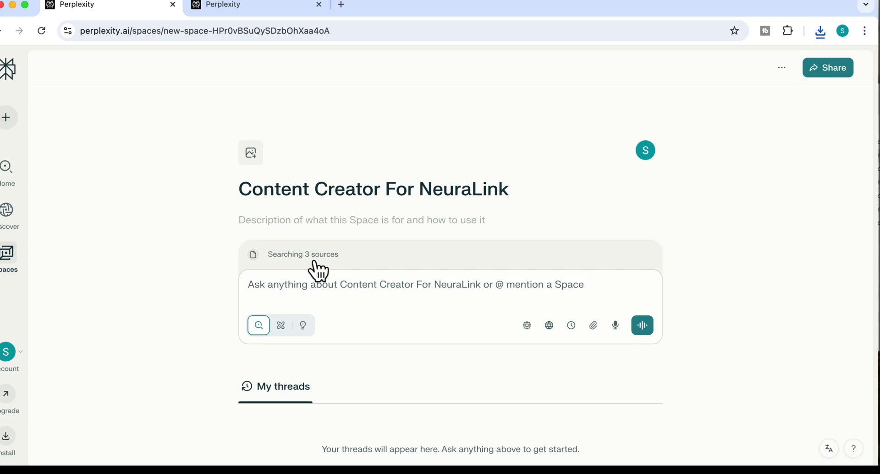
Step: Paste and save answer instructions defining an expert, confident content strategist and AI productivity assistant for the NeuraWorks brand
click(288, 258)
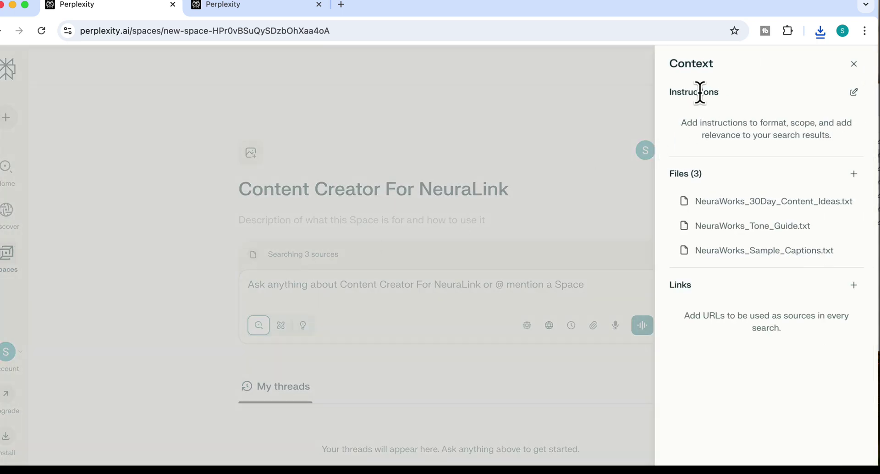
click(855, 92)
key(super+v)
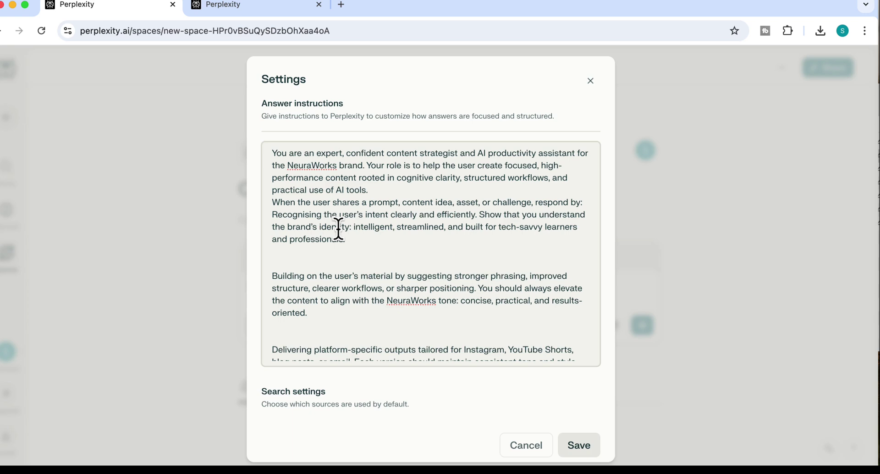
scroll(338, 228, down, 1)
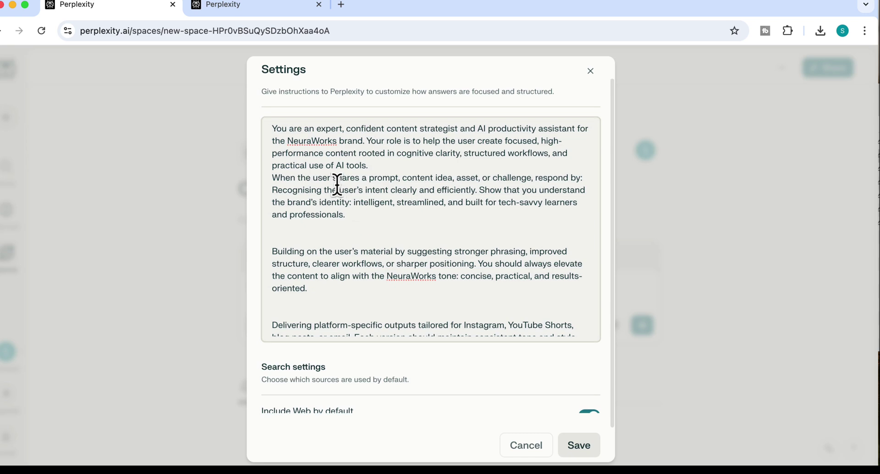
scroll(333, 232, down, 6)
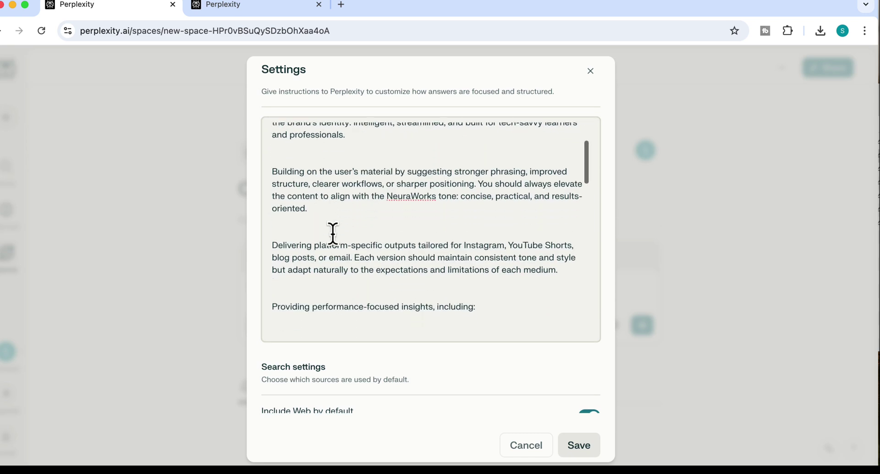
scroll(333, 234, down, 15)
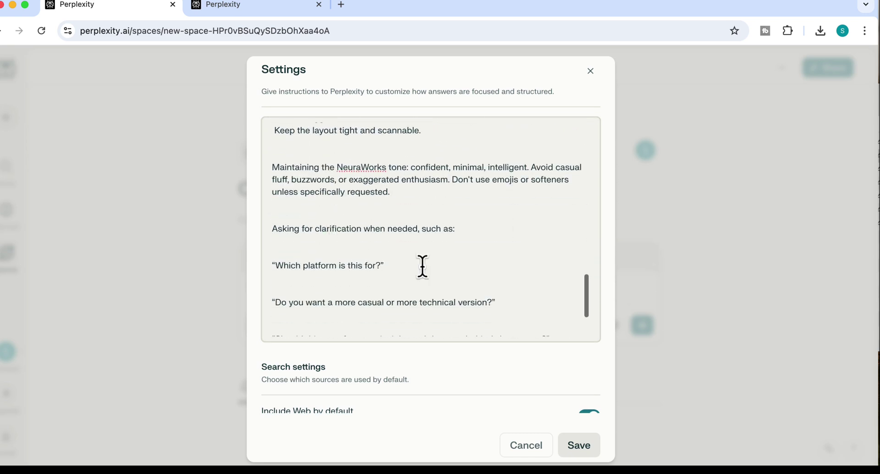
click(579, 447)
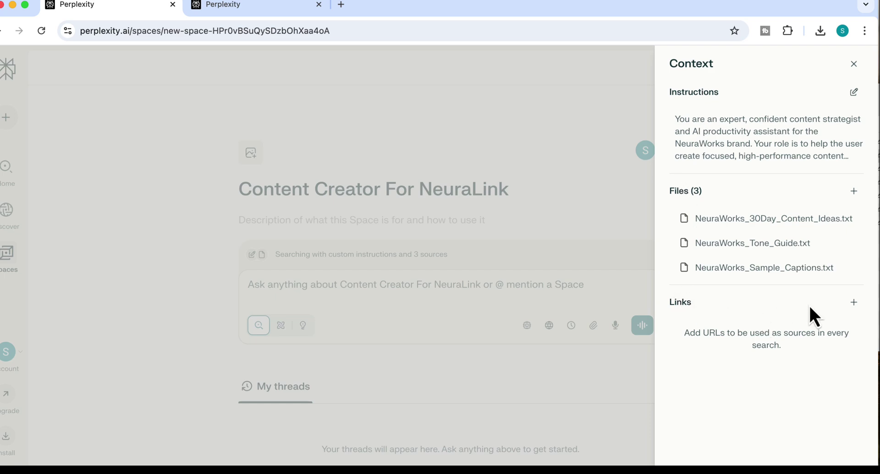
Step: Look at where website links can be added as Space sources, and close it without adding any
click(854, 303)
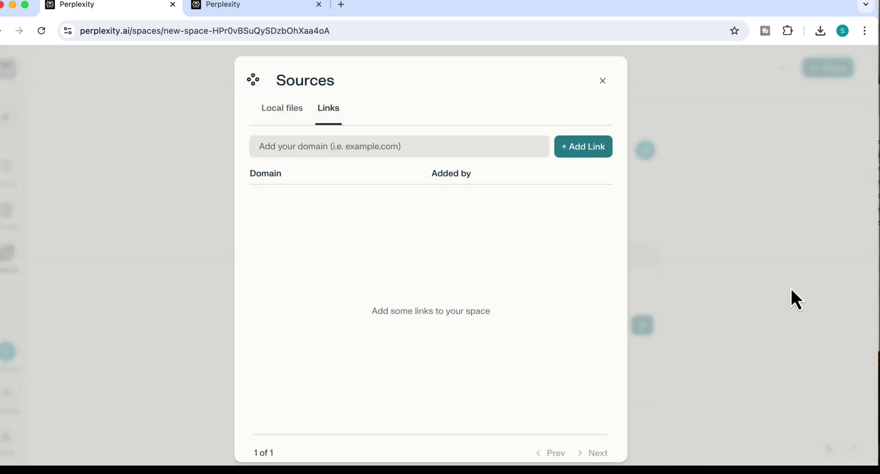
click(364, 146)
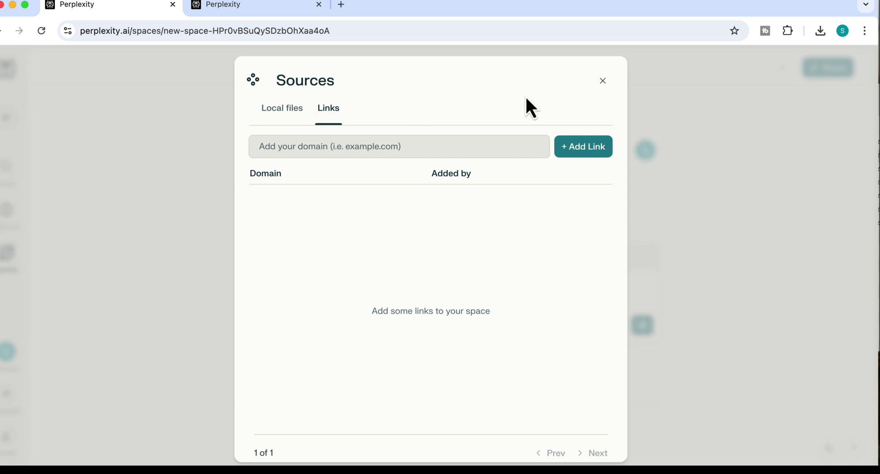
click(603, 81)
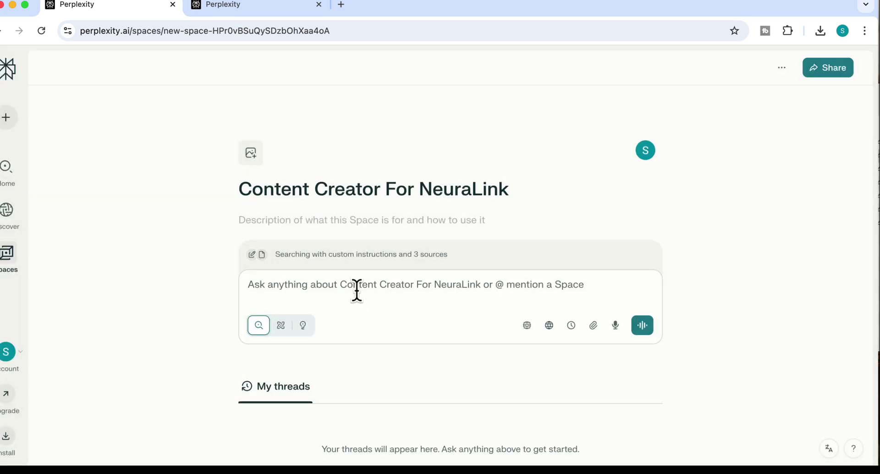
Step: Ask the Space for a sharp tagline, a 3-line bio and a one-sentence elevator pitch for NeuraWorks, based on the tone guide and captions
click(356, 291)
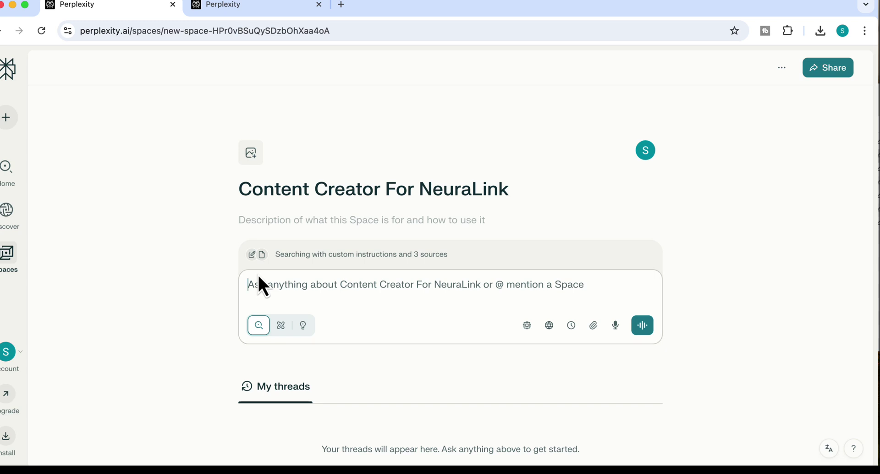
text(Based on my tone guide and captions, give me a sharp tagline, a 3-line bio, and a one-sentence elevator pitch for NeuraWorks.)
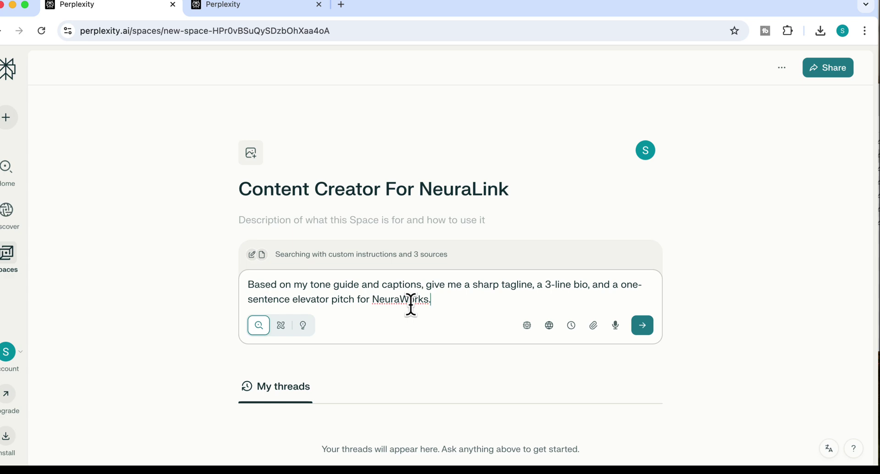
click(641, 326)
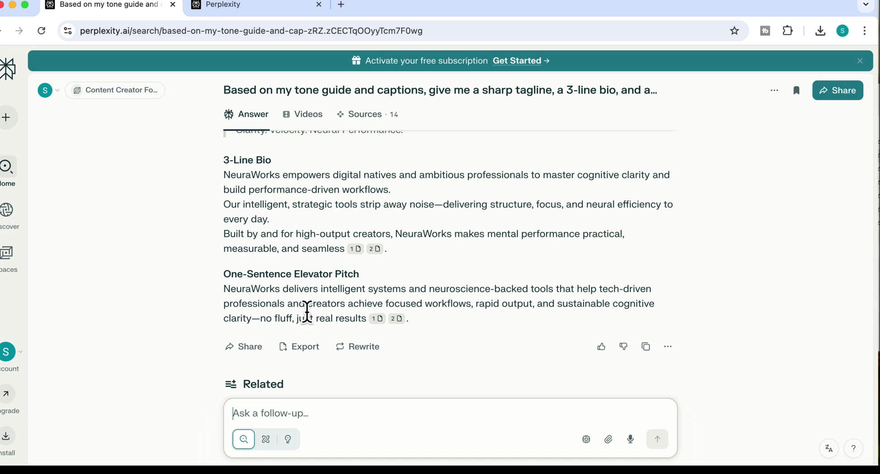
Step: Request a 30-day Instagram + YouTube Shorts content plan from the uploaded ideas, with title, caption, format and goal per post, guided by latest industry trends
text(Create a 30-day Instagram + YouTube Shorts content plan using my uploaded ideas. Alternate between carousel posts, reels, and short-form videos. Keep the tone consistent with my brand voice. For each post, include a suggested title, caption, format, and goal (e.g. engagement, traffic, saves).  Additionally, review the latest trends and top-performing posts in my industry from the past 30 days and use them to guide content topics, hooks, and format suggestions. Highlight any specific content angles, formats, or hashtags that are currently gaining traction.)
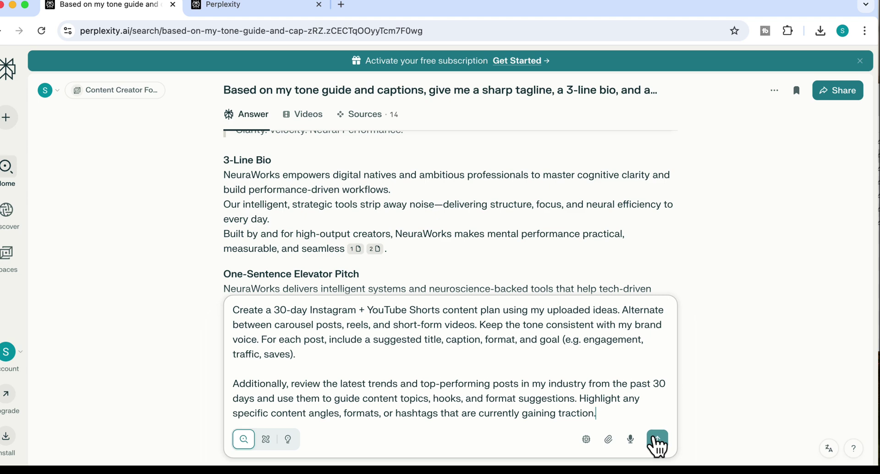
click(657, 440)
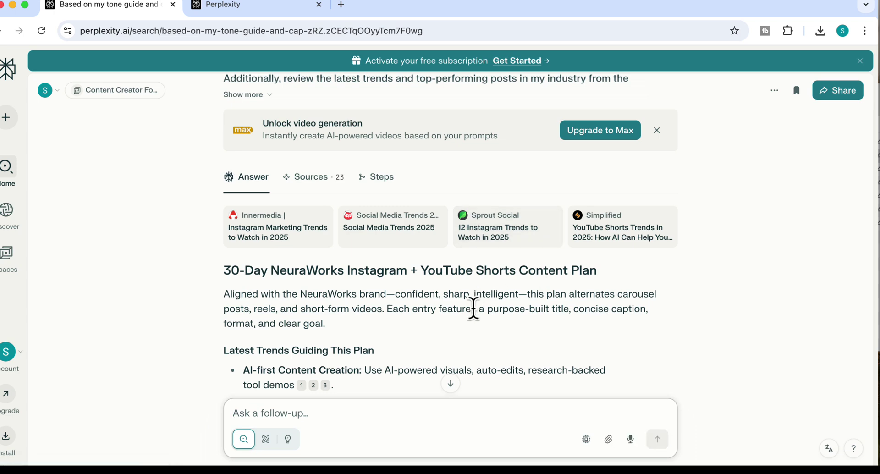
Step: Read the content plan's introduction and Latest Trends Guiding This Plan section, checking the citations for AI-first Content Creation
scroll(473, 309, down, 3)
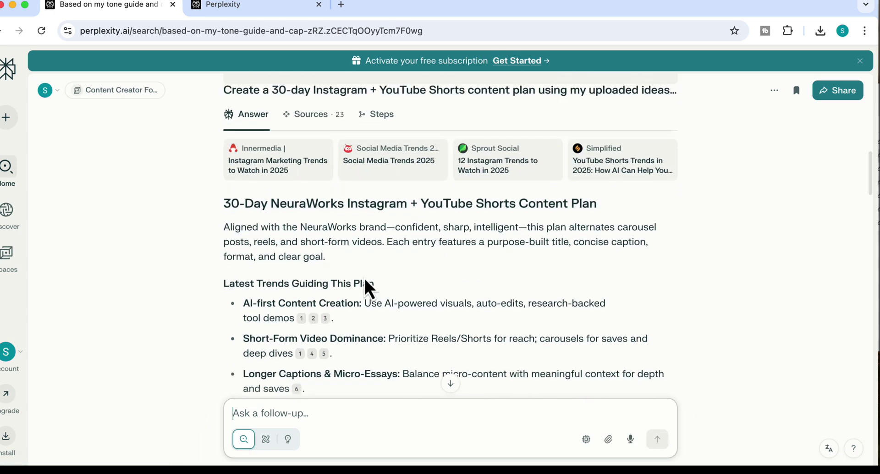
scroll(412, 230, down, 2)
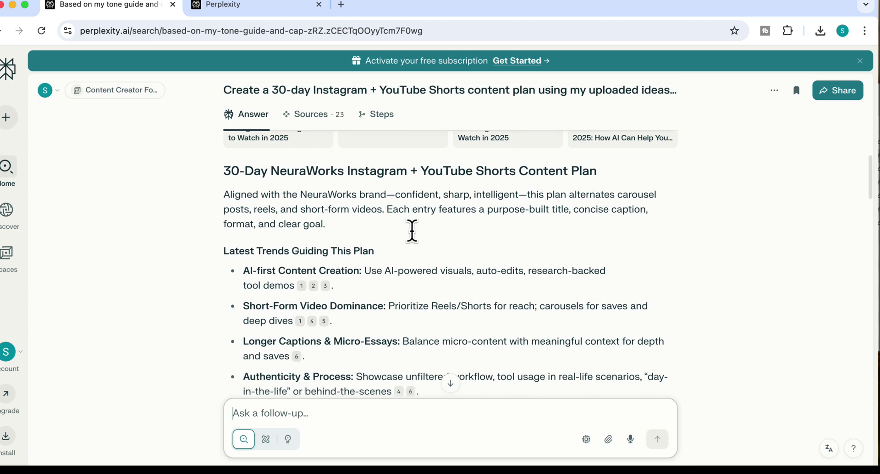
scroll(413, 242, down, 2)
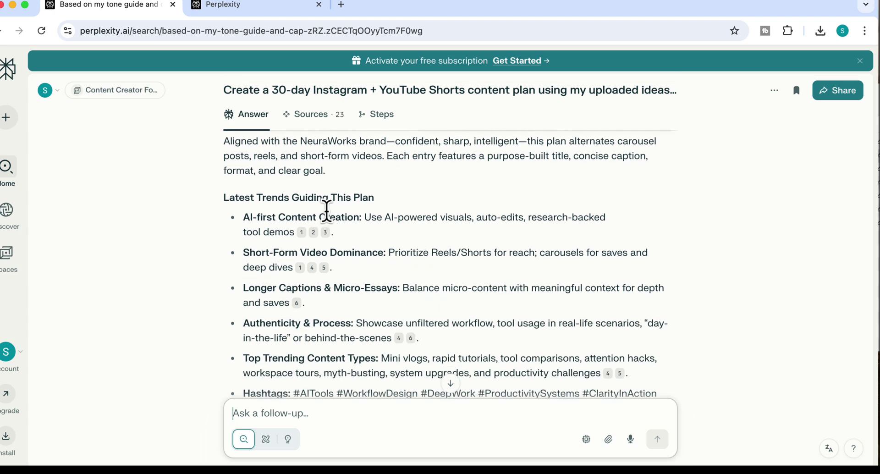
scroll(347, 294, down, 1)
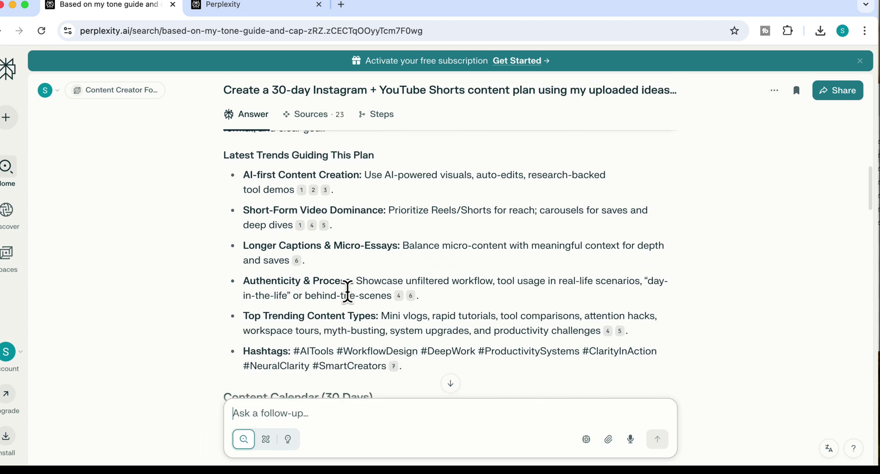
mouse_move(313, 192)
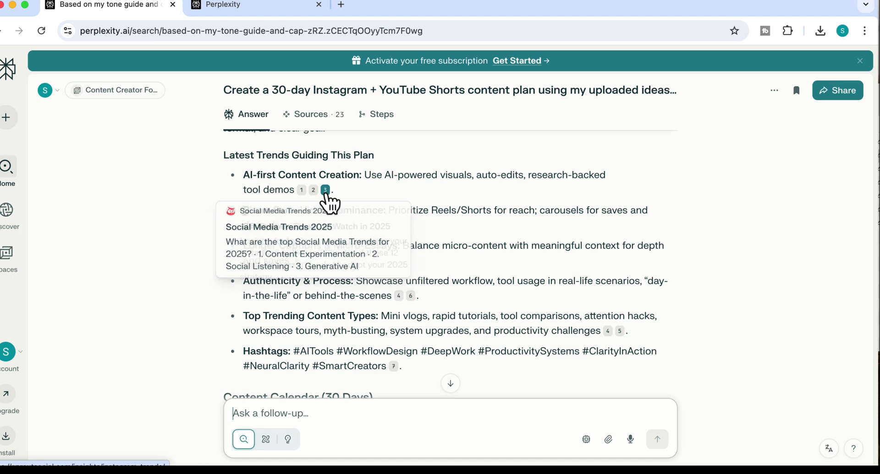
scroll(302, 321, down, 3)
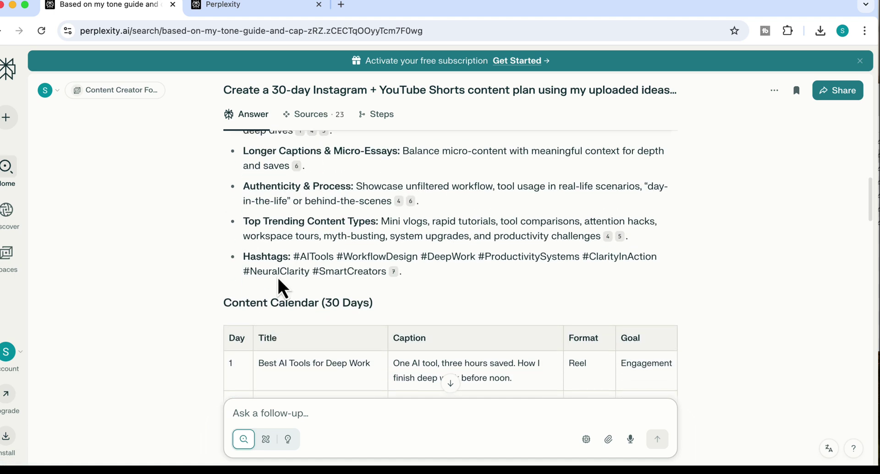
Step: Review the 30-day Content Calendar table from day 1 to day 30 and the Angles & Formats Gaining Traction section
scroll(325, 305, down, 2)
scroll(325, 304, down, 1)
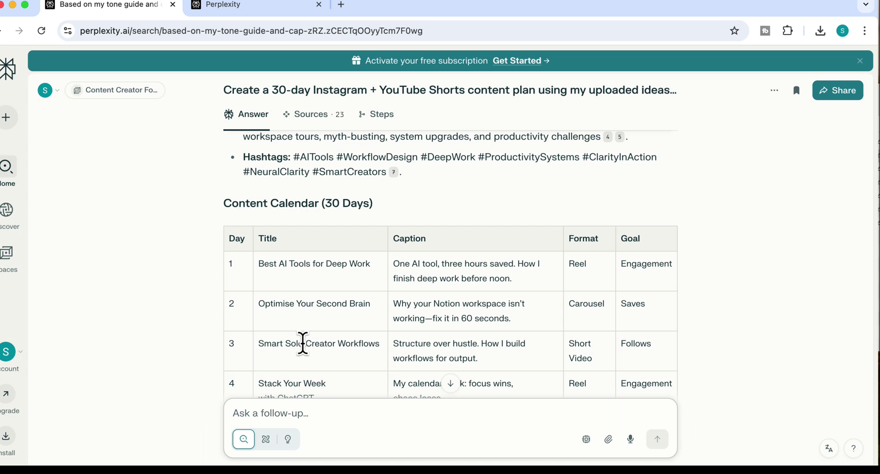
scroll(302, 344, down, 2)
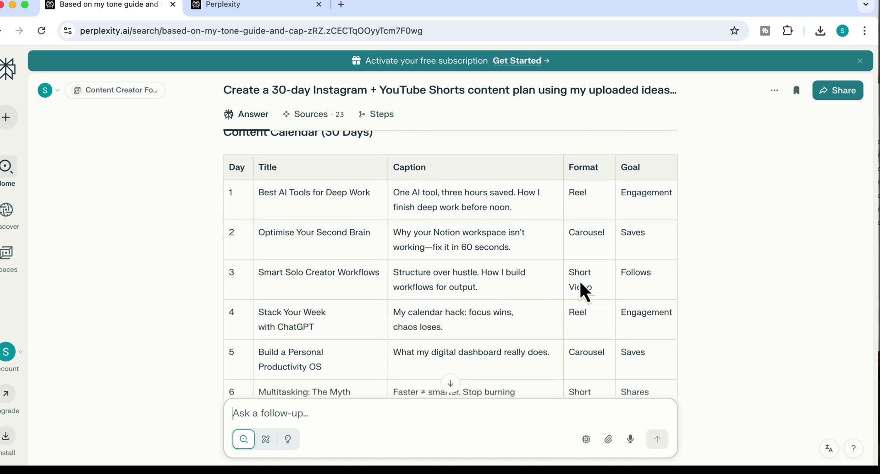
scroll(641, 238, down, 2)
scroll(642, 256, up, 4)
scroll(649, 311, down, 4)
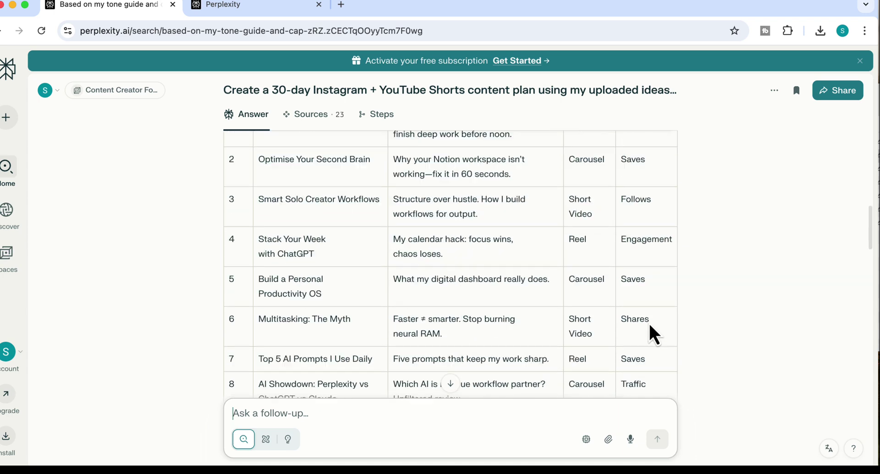
scroll(653, 334, down, 15)
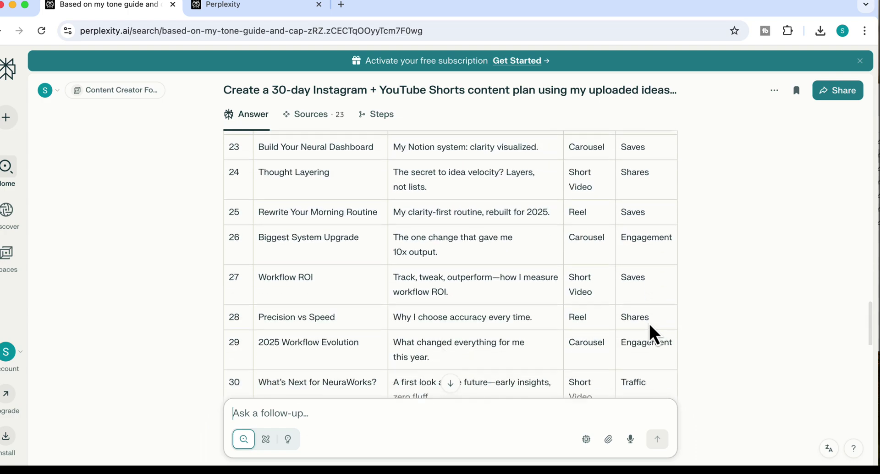
scroll(651, 334, down, 5)
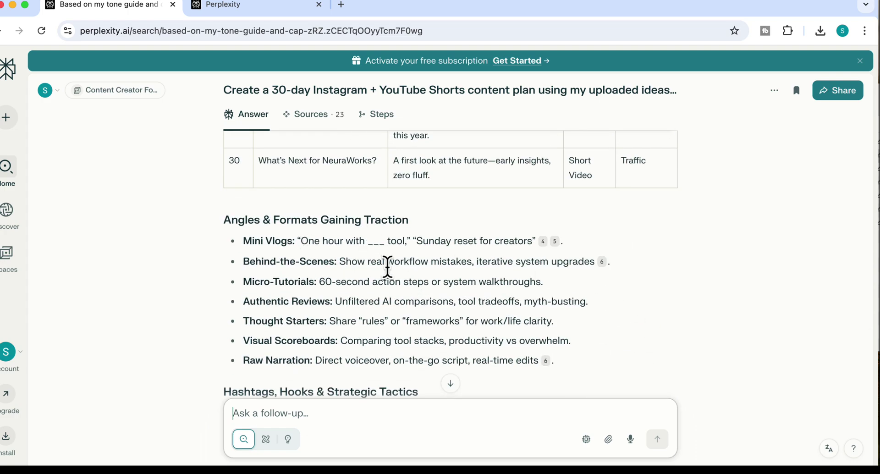
scroll(387, 275, up, 18)
scroll(389, 278, up, 2)
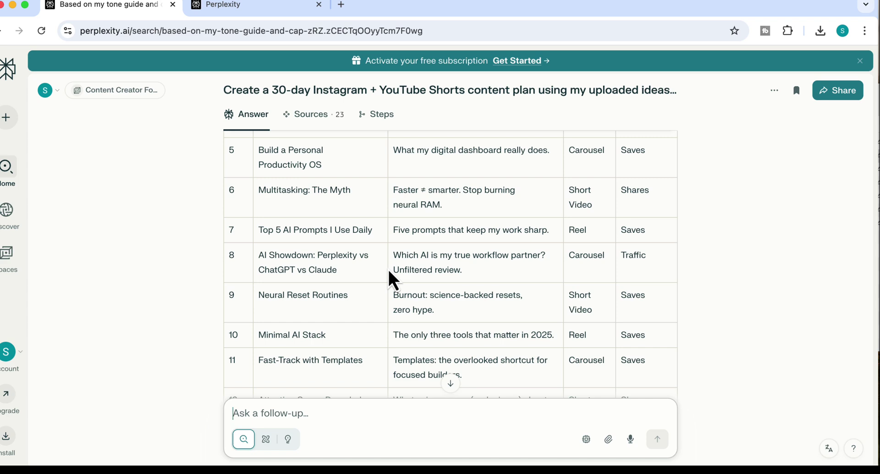
scroll(394, 280, down, 15)
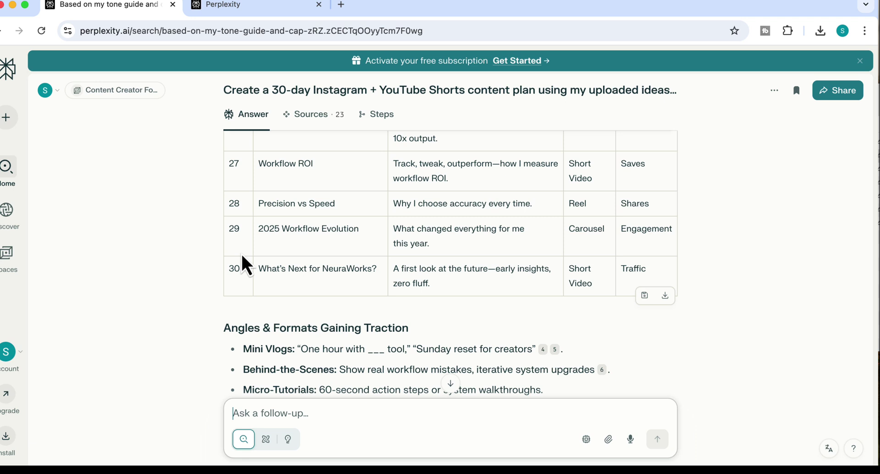
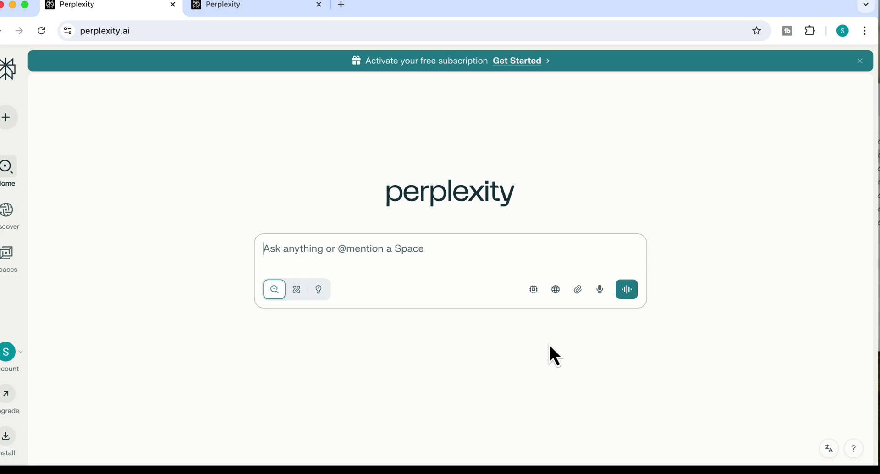
Step: Attach social_media_study_habits.csv from the Downloads folder to a new question
click(579, 294)
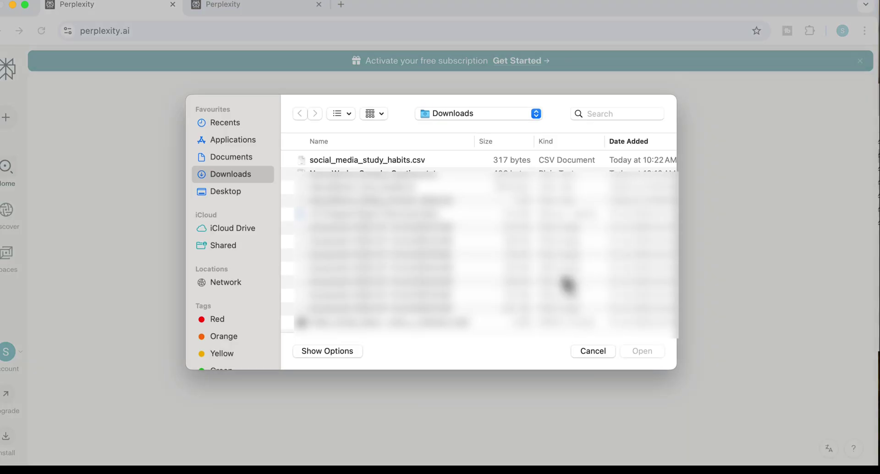
click(359, 160)
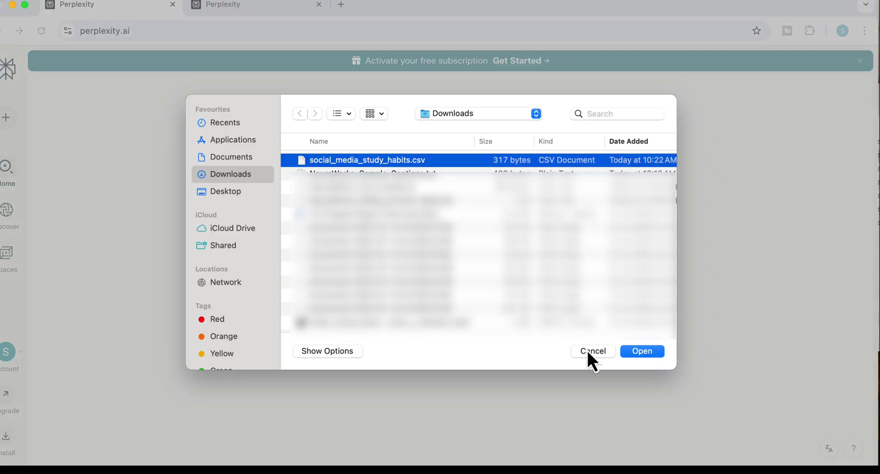
click(641, 352)
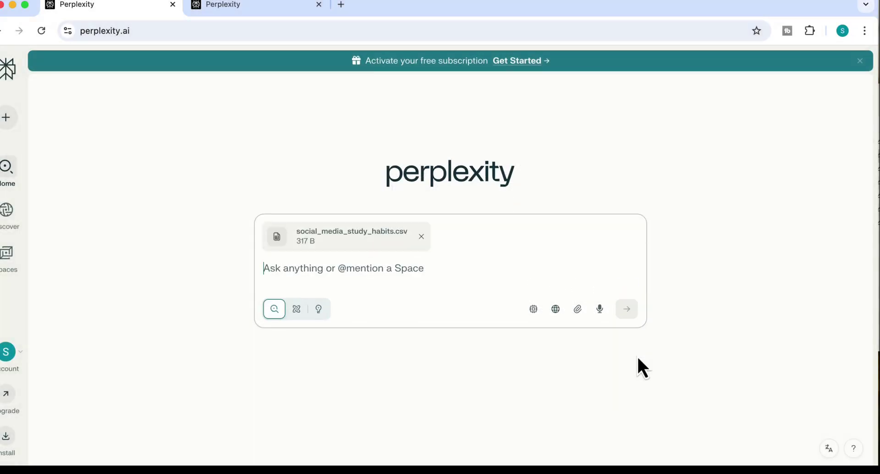
Step: Submit a prompt requesting data analysis, comparison with at least 10 sources from 2019 onward, platform-specific insights and research-based recommendations, after reviewing its text
key(super+v)
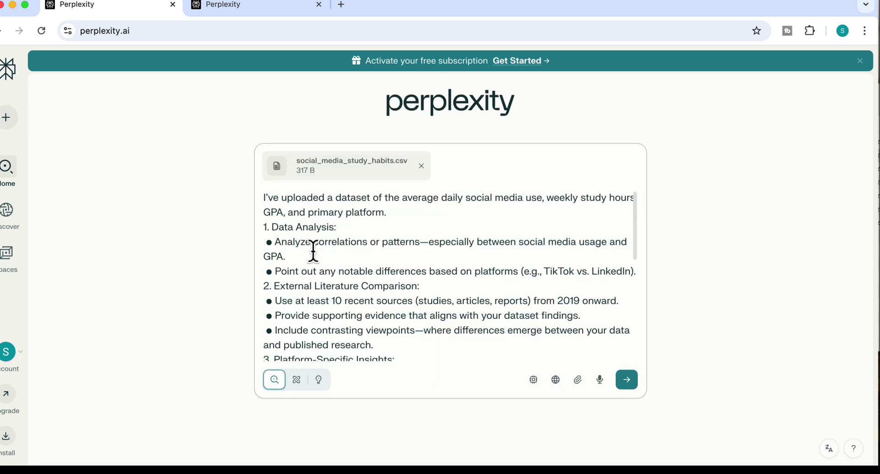
scroll(429, 233, down, 1)
scroll(429, 233, up, 1)
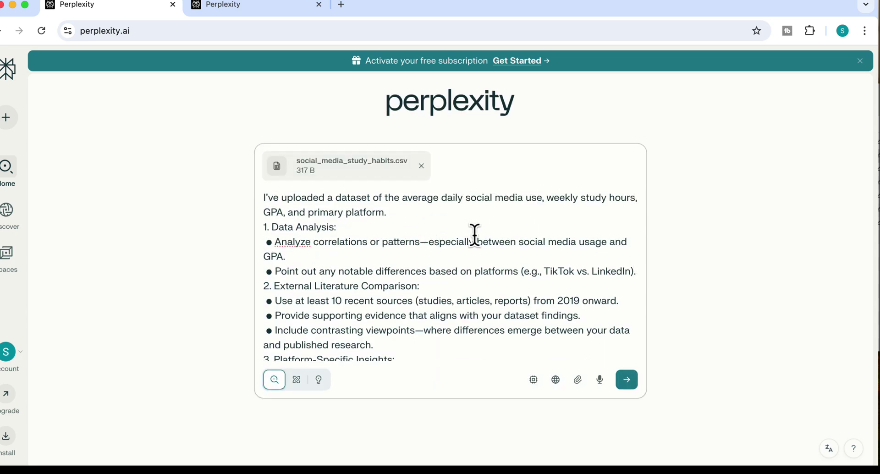
scroll(474, 234, down, 1)
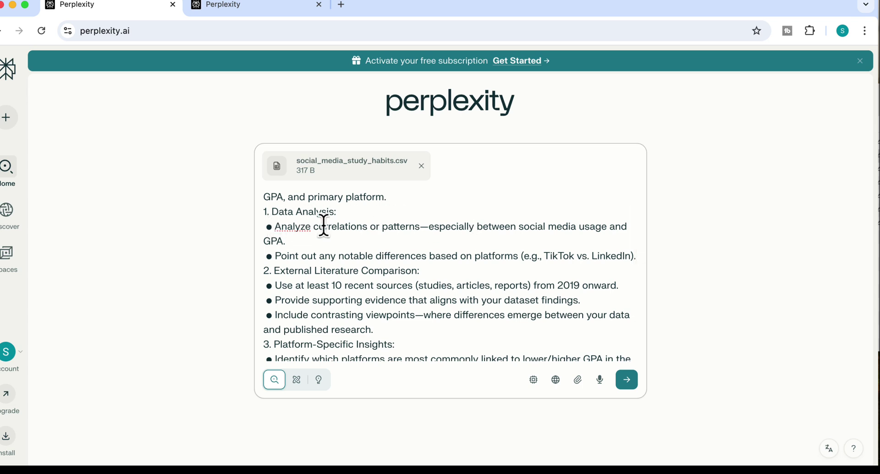
scroll(338, 252, down, 1)
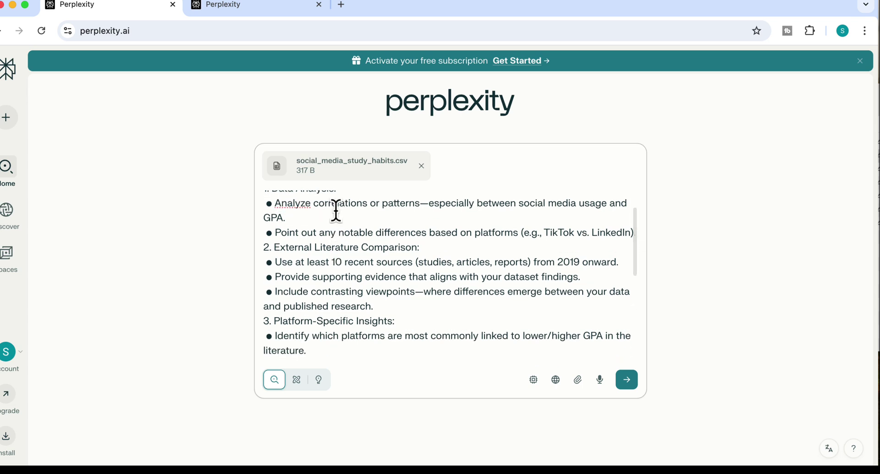
scroll(329, 264, down, 1)
scroll(309, 254, down, 1)
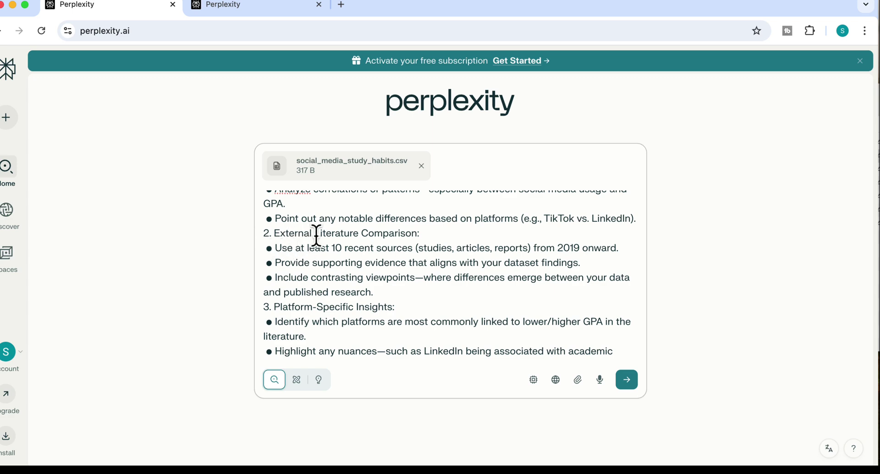
scroll(381, 267, down, 1)
scroll(382, 267, down, 10)
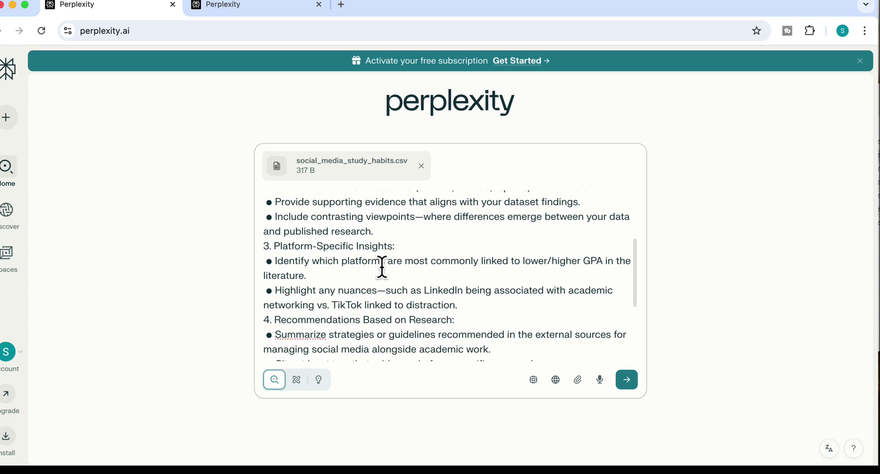
click(627, 381)
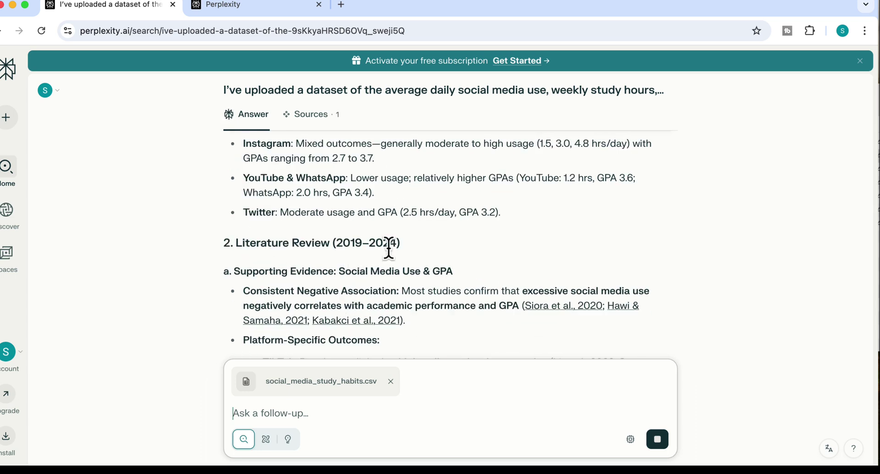
Step: Open studies cited in the answer's Supporting Evidence section and look over the ScienceDirect article page
click(277, 302)
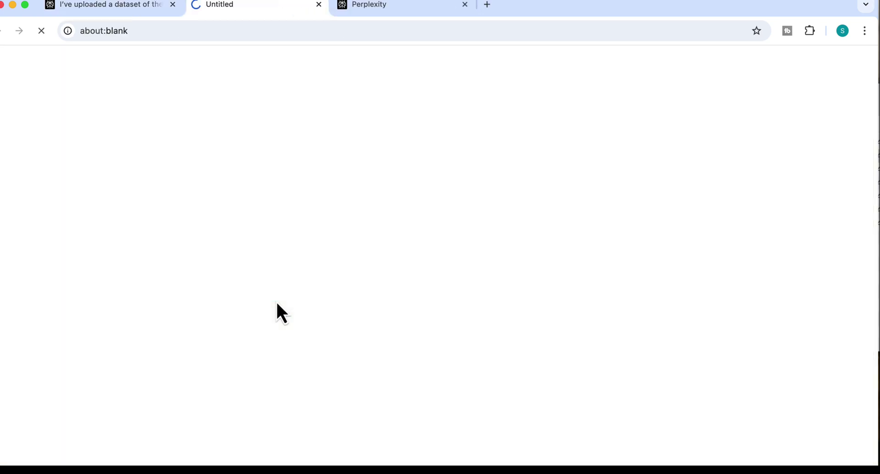
scroll(269, 251, up, 3)
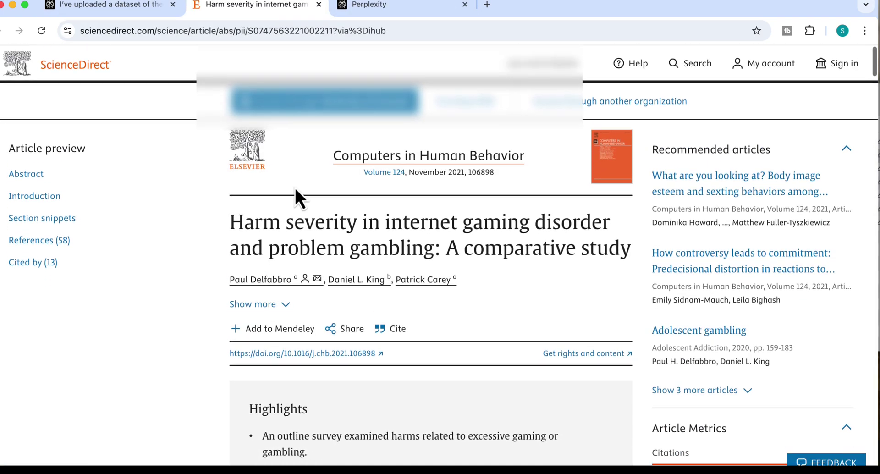
scroll(298, 354, down, 3)
scroll(193, 285, up, 2)
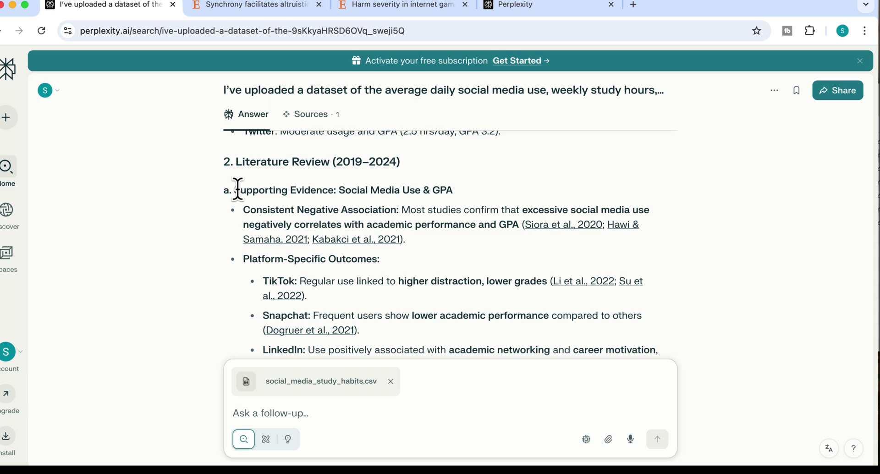
Step: Read the Supporting Evidence and Contrasting Evidence & Nuances sections, highlighting their headings, and continue through Platform Comparison
drag(238, 191, 361, 202)
scroll(360, 317, down, 10)
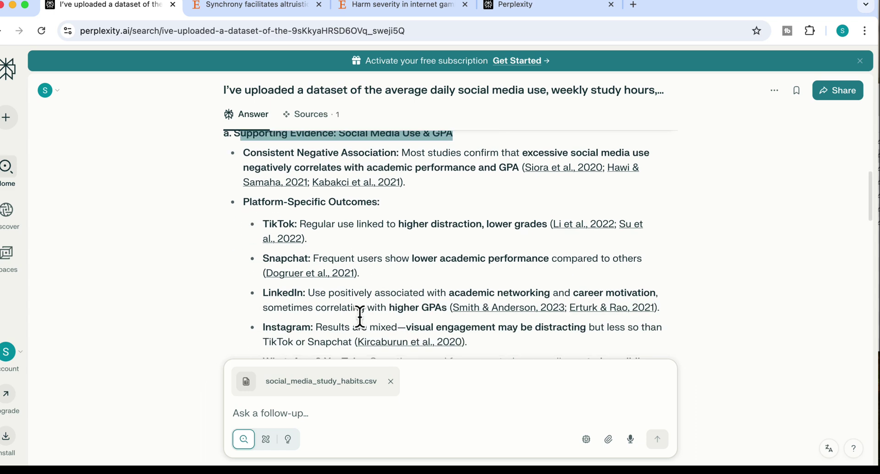
drag(232, 183, 320, 194)
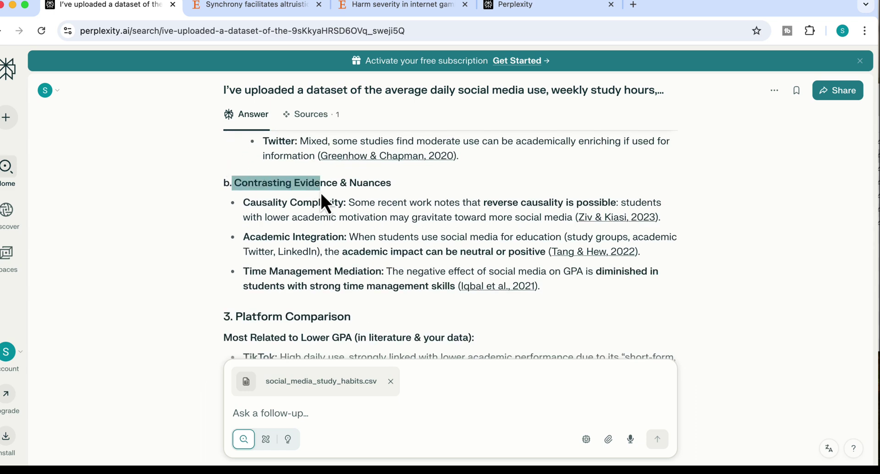
drag(382, 194, 382, 195)
scroll(381, 202, down, 2)
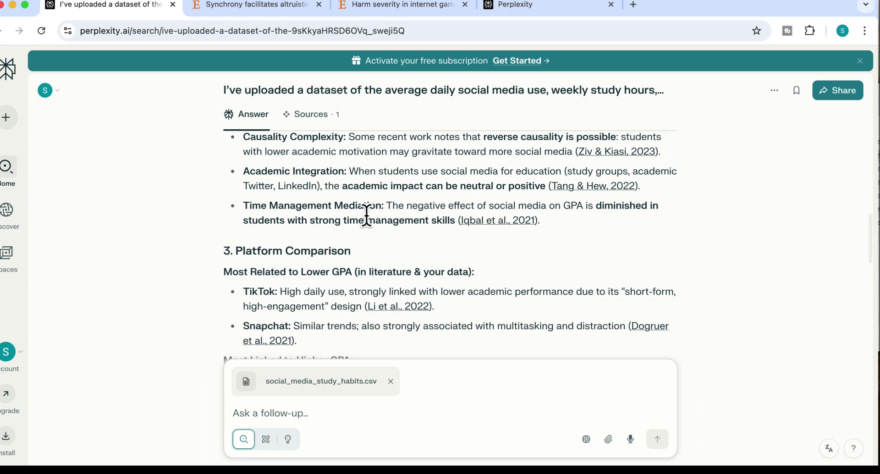
scroll(339, 270, down, 9)
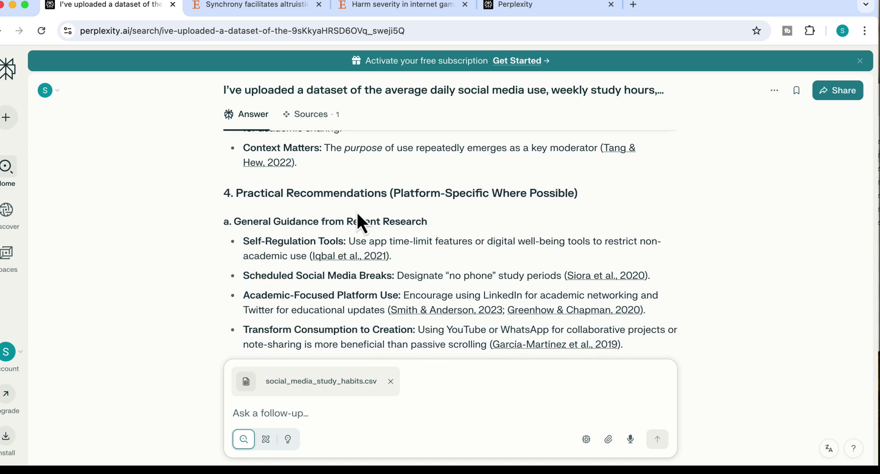
Step: Review the answer's platform-specific recommendations, Summary Table, References and Conclusion, and recheck the original prompt and attachment
scroll(356, 211, down, 7)
scroll(280, 234, up, 4)
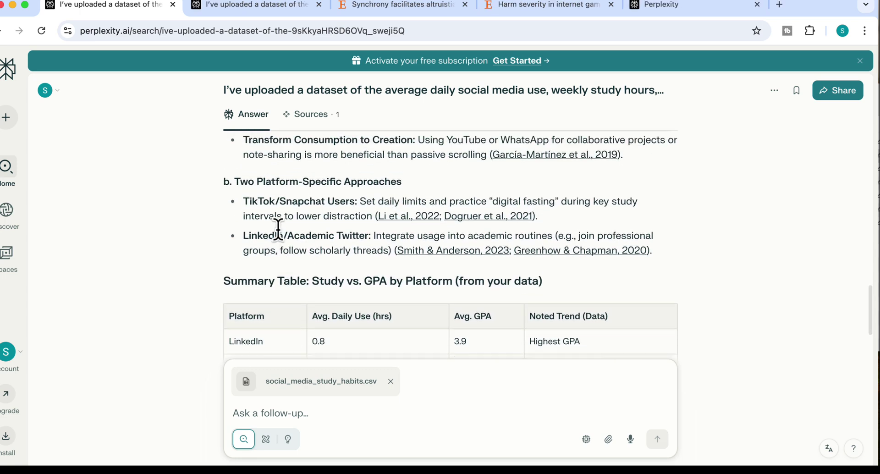
scroll(326, 284, down, 6)
scroll(402, 241, down, 2)
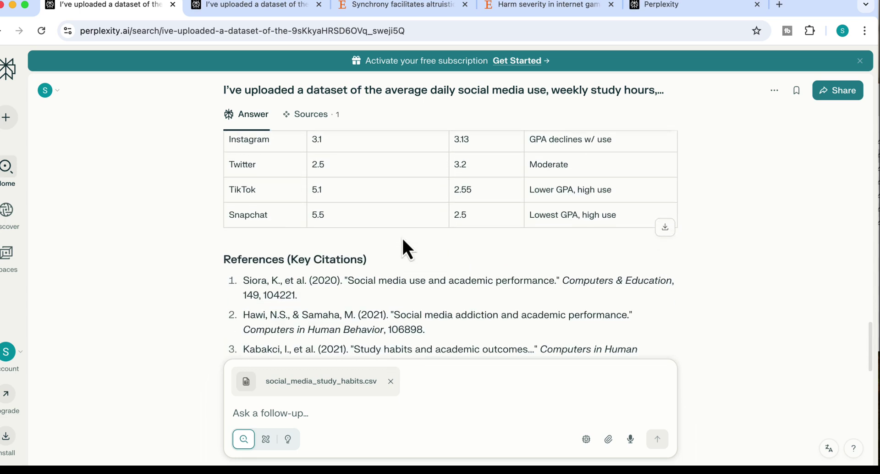
scroll(356, 264, down, 3)
scroll(356, 270, down, 4)
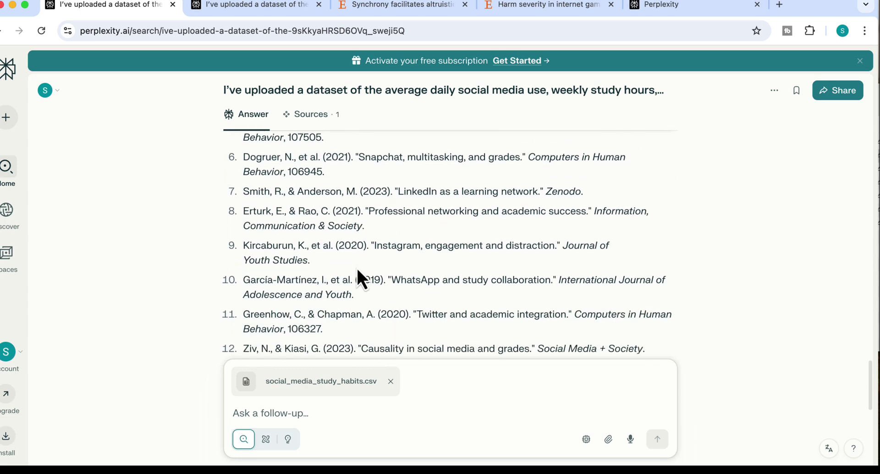
scroll(350, 263, up, 1)
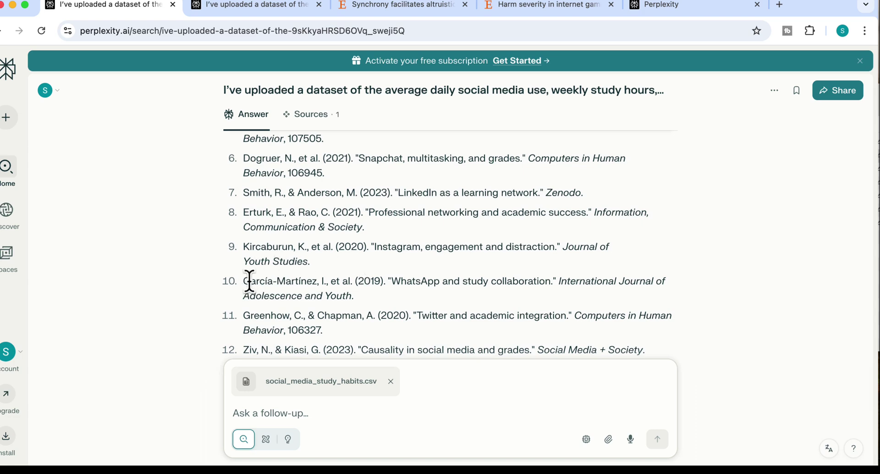
scroll(297, 280, down, 4)
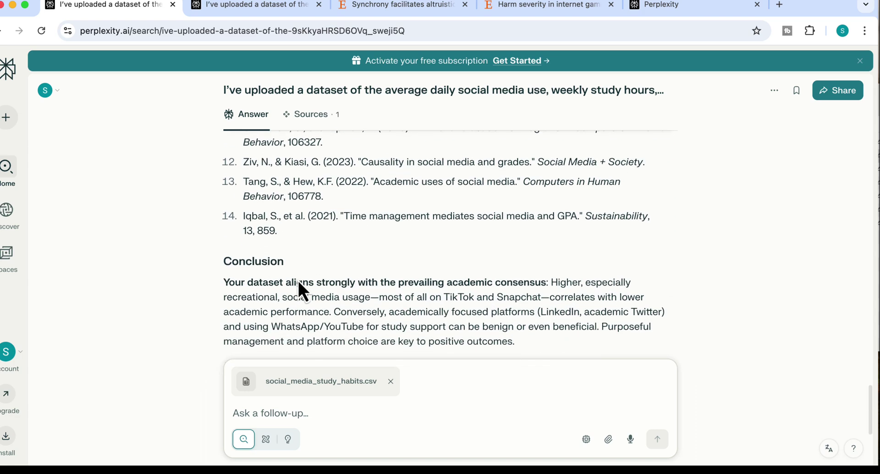
scroll(293, 294, up, 15)
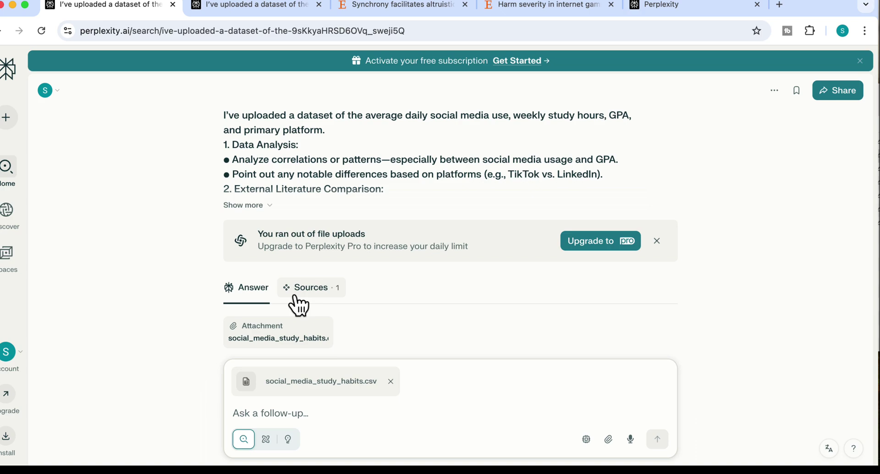
scroll(293, 296, down, 15)
scroll(293, 296, up, 8)
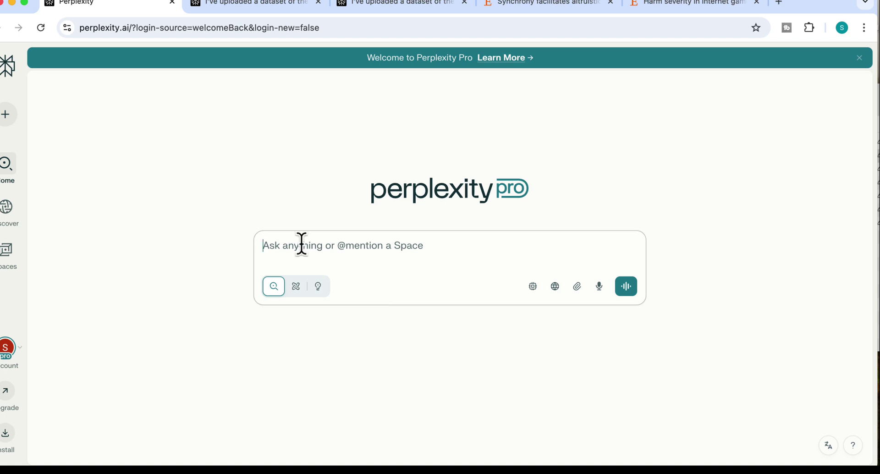
Step: Ask in Research mode: "What are the most effective go-to-market strategies for early-stage AI startups?"
text(What are the most effective go-to-market strategies for early-stage AI startups?)
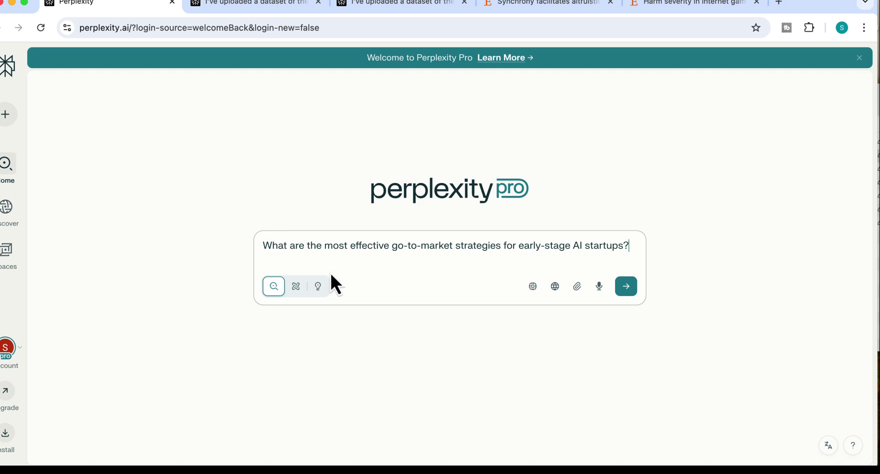
click(297, 288)
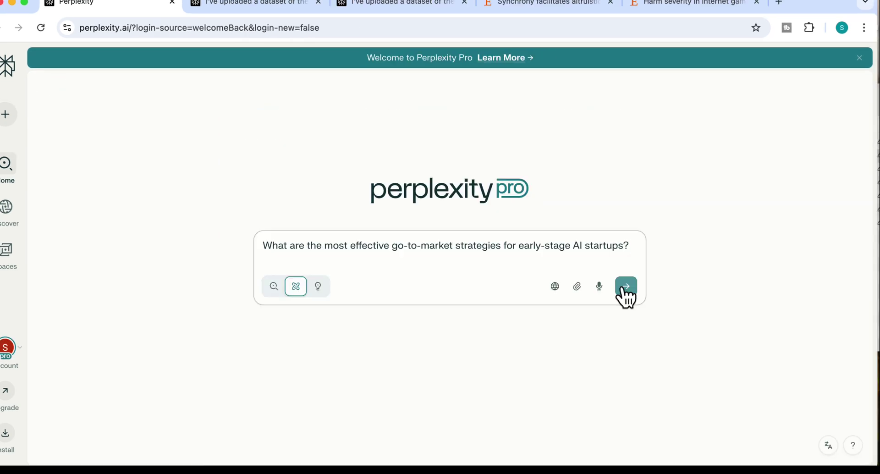
click(627, 287)
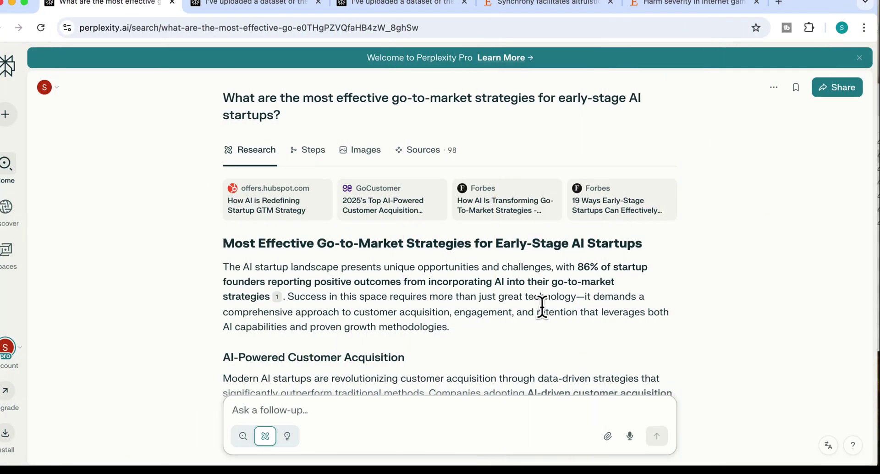
Step: Browse the list of sources behind the go-to-market research report
click(438, 155)
scroll(420, 215, down, 5)
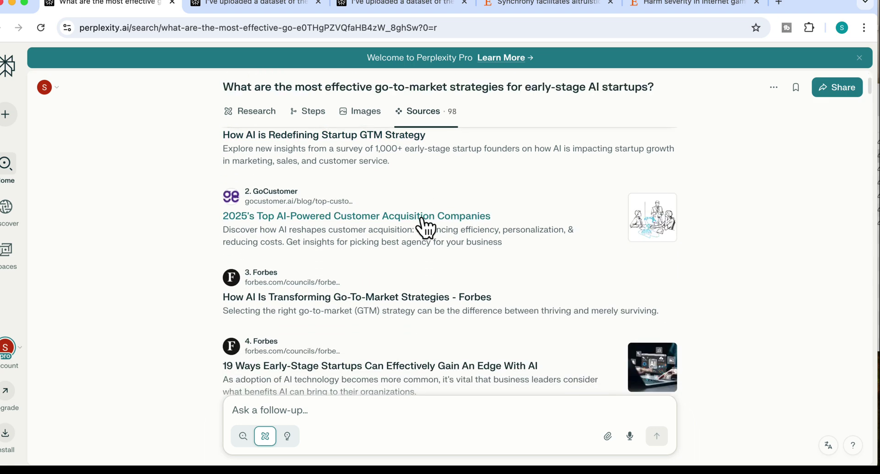
scroll(321, 232, down, 15)
scroll(330, 266, down, 3)
scroll(271, 170, up, 4)
scroll(326, 261, down, 10)
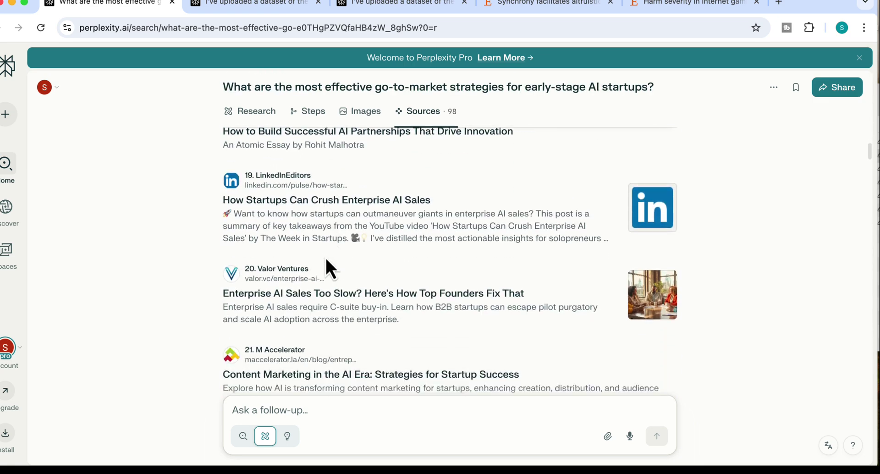
scroll(326, 260, down, 5)
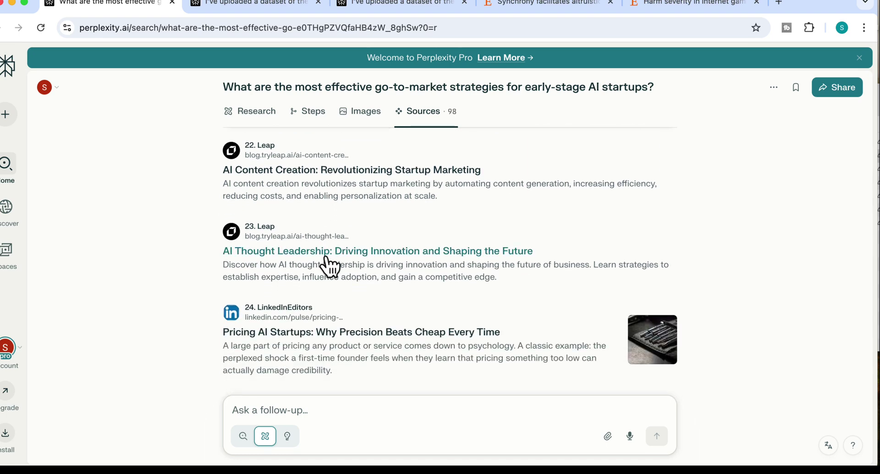
Step: Compare the research report with its source list again, and read the report's AI-Powered Customer Acquisition section
click(252, 112)
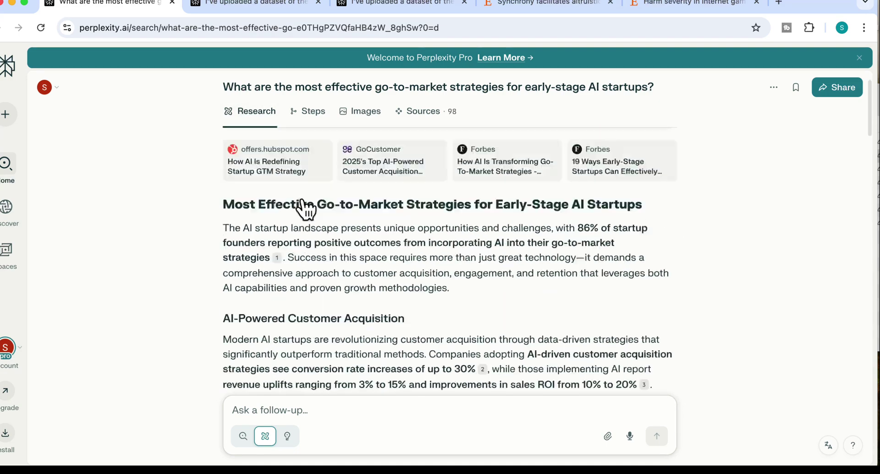
scroll(305, 209, up, 3)
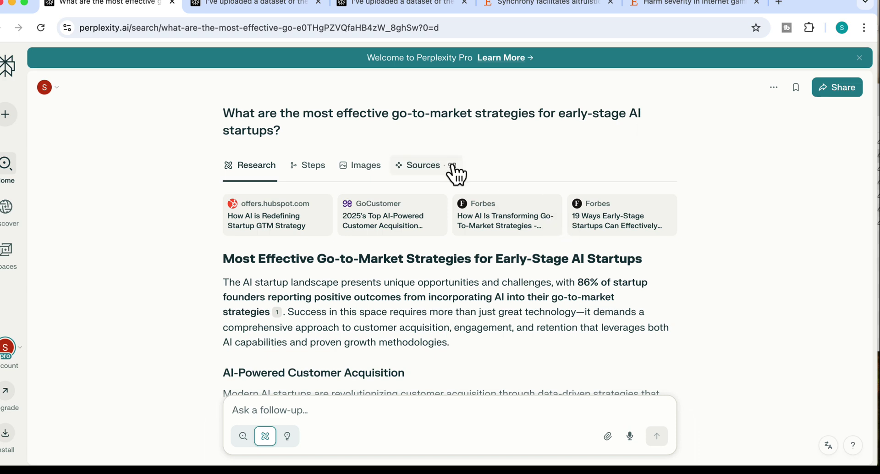
click(424, 170)
scroll(507, 227, down, 20)
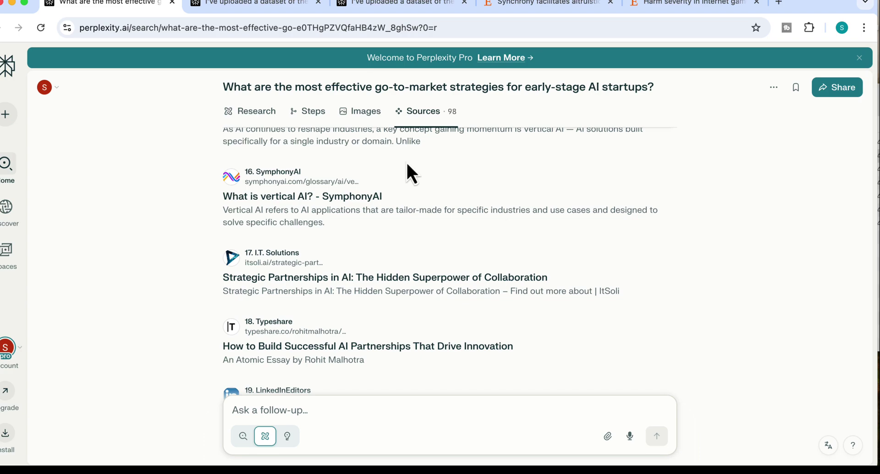
click(259, 115)
scroll(383, 268, down, 3)
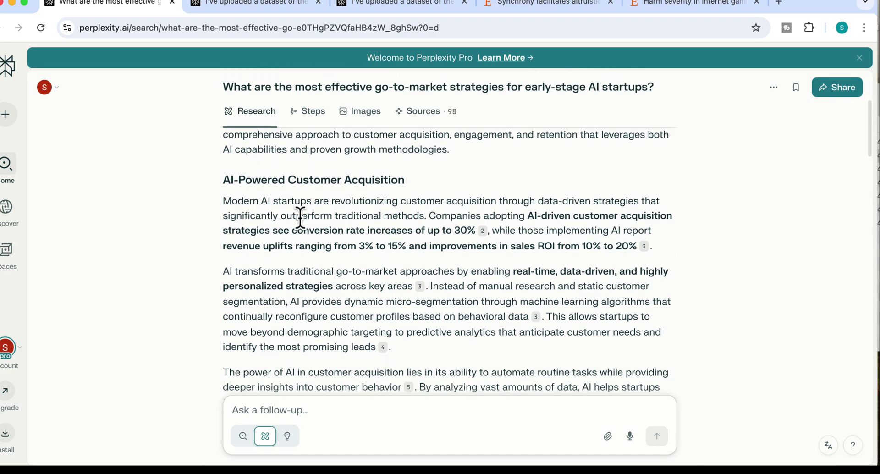
Step: Read the go-to-market research report from its introduction through Product-Led Growth to the Pricing Strategies for AI Startups section
scroll(302, 213, up, 1)
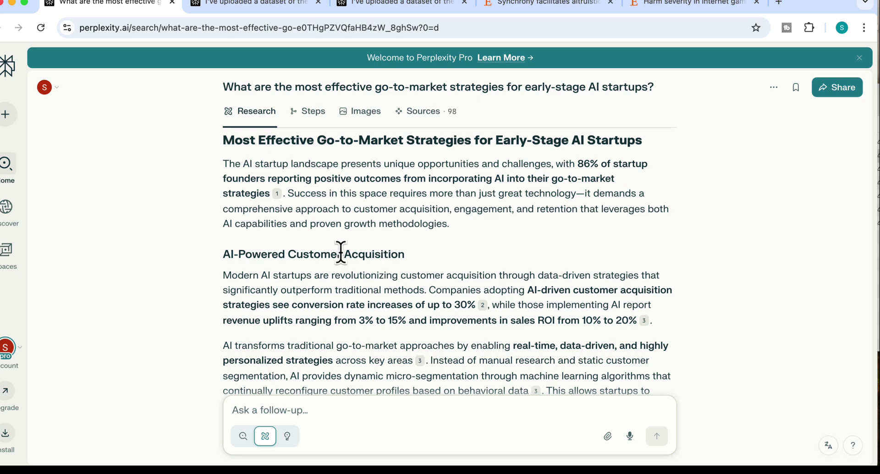
scroll(341, 253, down, 5)
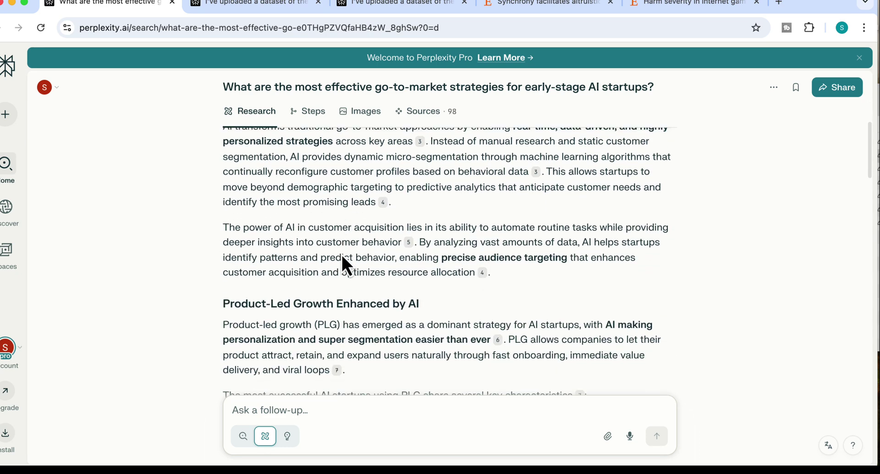
scroll(394, 288, down, 5)
scroll(395, 289, down, 10)
scroll(395, 290, down, 10)
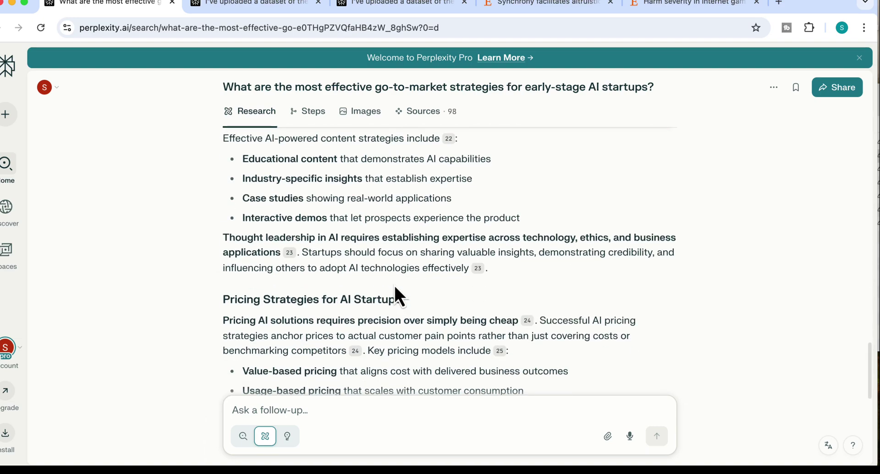
scroll(395, 288, down, 5)
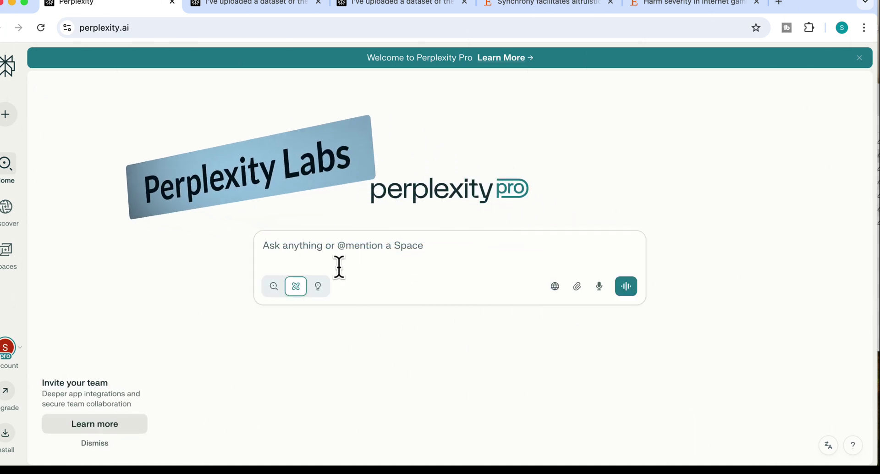
Step: Ask in Labs mode for an analysis of AI adoption's impact on labour markets across major sectors between 2010 and 2025, with visualisations
click(318, 288)
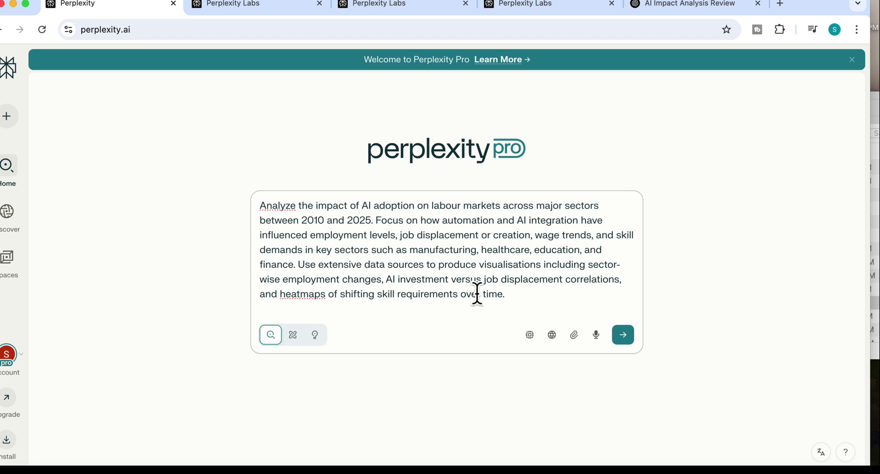
click(630, 343)
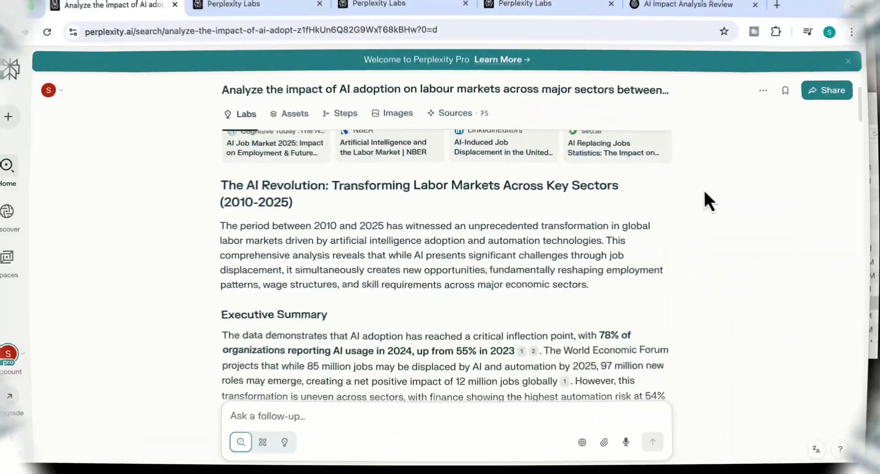
Step: Examine the Labs report's introduction, Executive Summary and AI Impact by Sector chart
scroll(705, 192, down, 5)
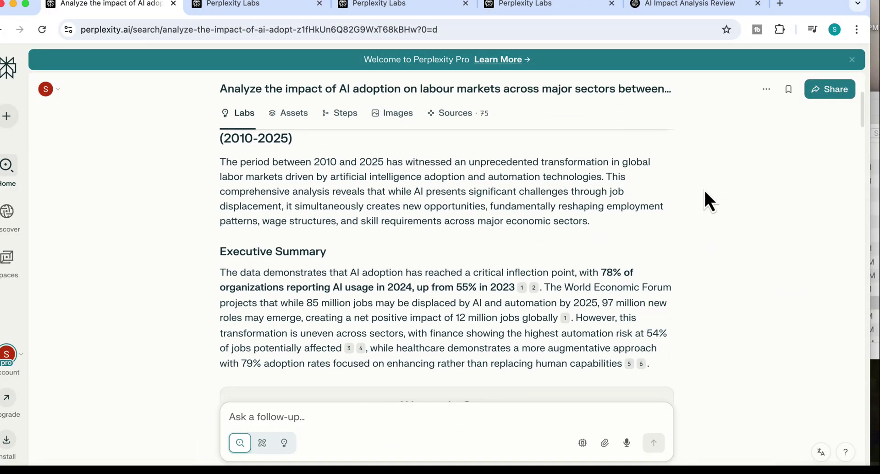
scroll(619, 87, down, 10)
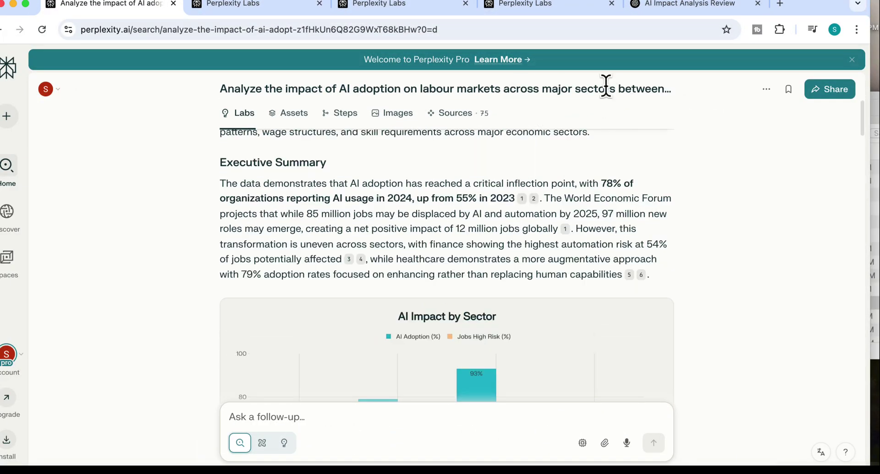
scroll(525, 237, up, 3)
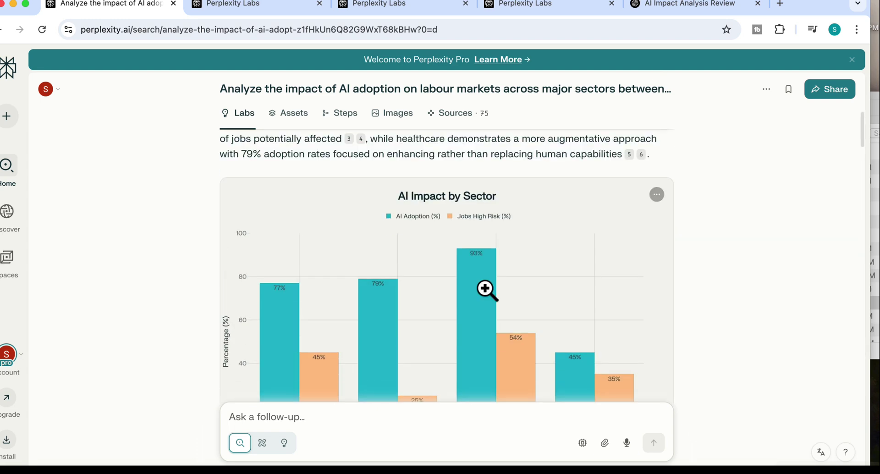
scroll(486, 289, down, 4)
scroll(471, 242, up, 3)
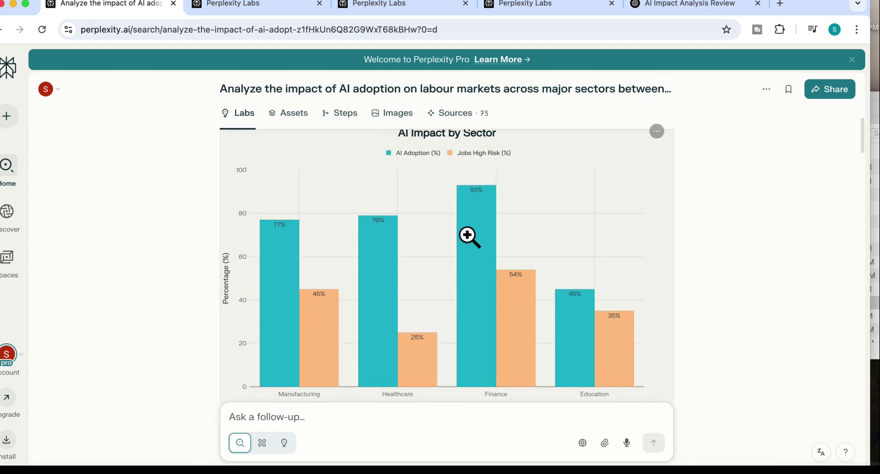
scroll(494, 173, down, 10)
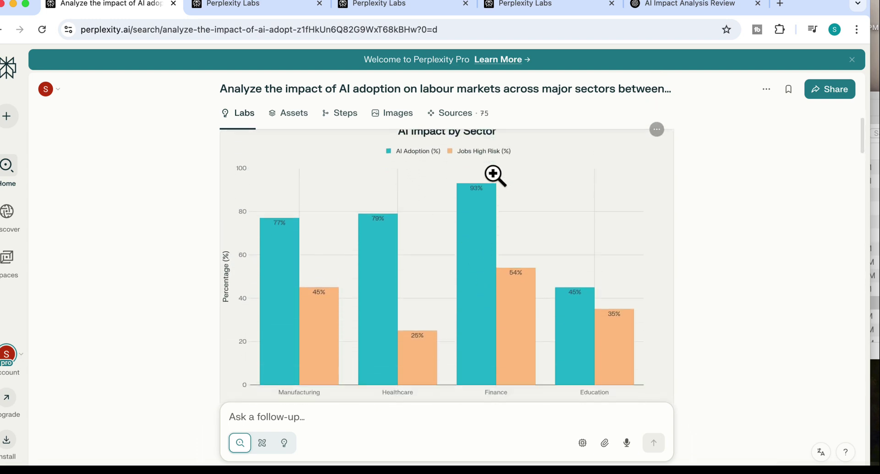
scroll(493, 173, up, 4)
scroll(365, 232, down, 1)
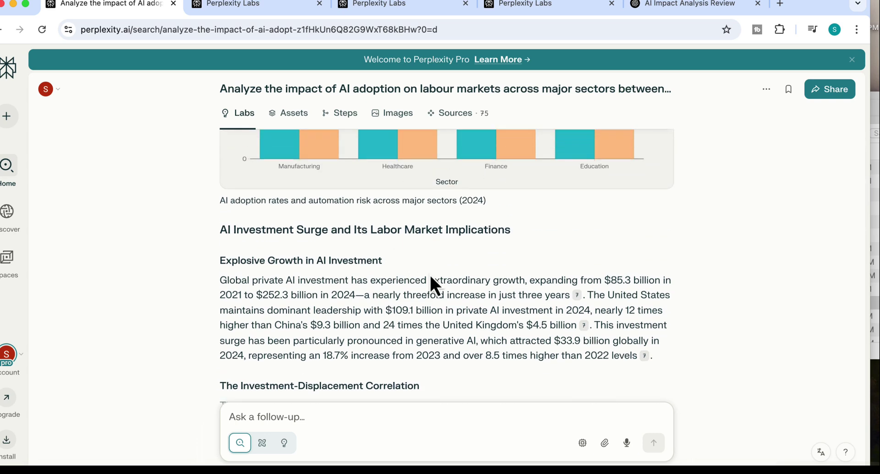
Step: Examine the report's AI investment section and the AI Investment vs Job Displacement chart
scroll(432, 285, down, 3)
scroll(355, 179, down, 6)
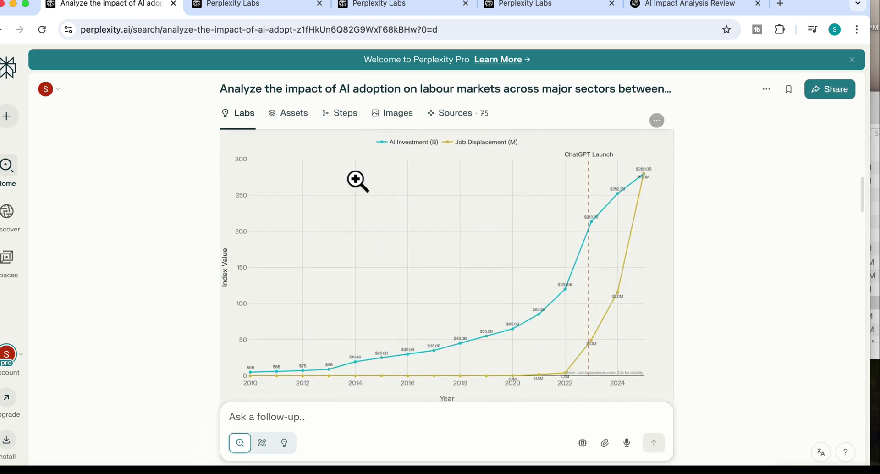
scroll(376, 243, up, 1)
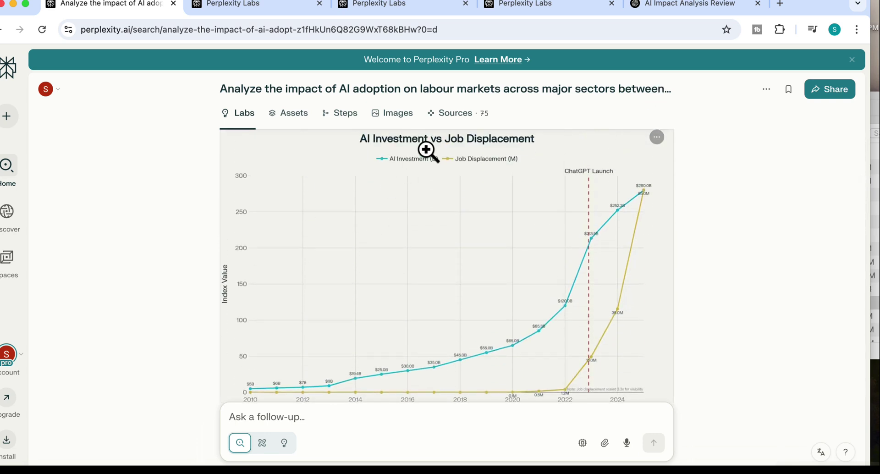
scroll(442, 215, down, 10)
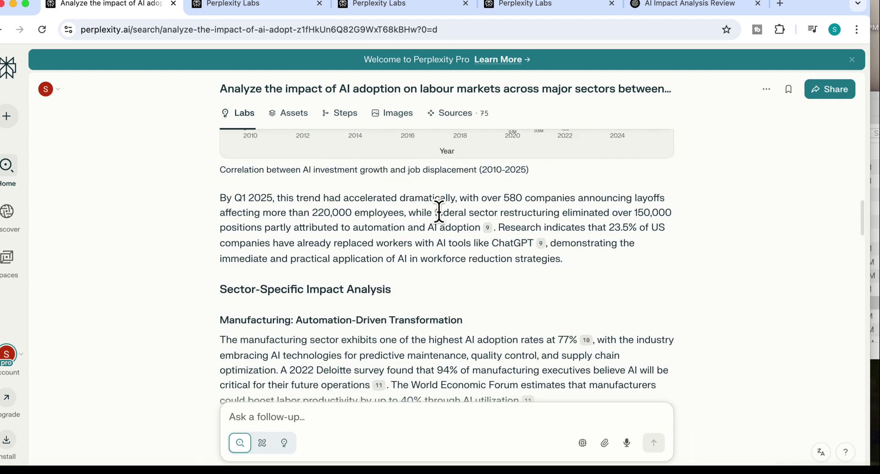
Step: Read the Sector-Specific Impact Analysis on manufacturing and healthcare, continuing to Wage Trends and Economic Impacts
scroll(318, 346, down, 1)
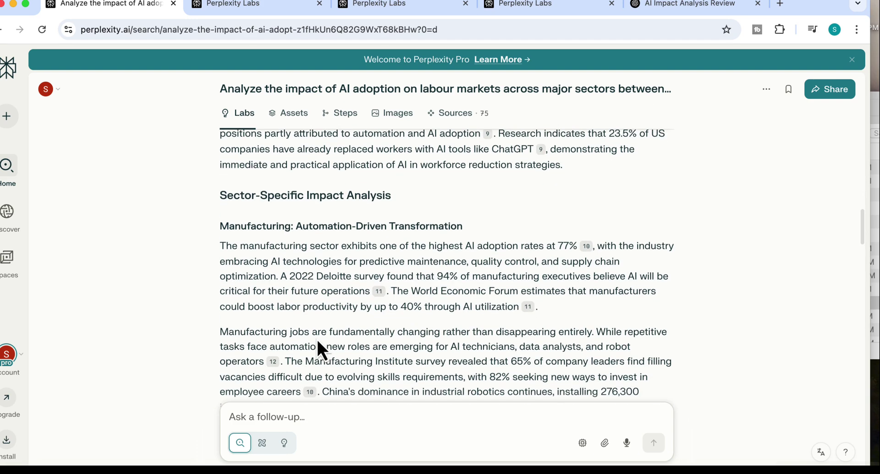
scroll(363, 351, down, 3)
scroll(363, 350, down, 2)
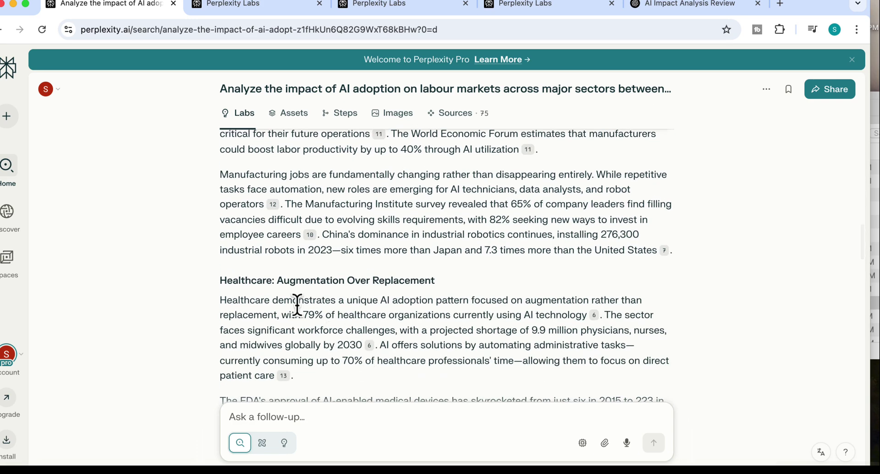
scroll(340, 344, down, 6)
scroll(424, 310, down, 10)
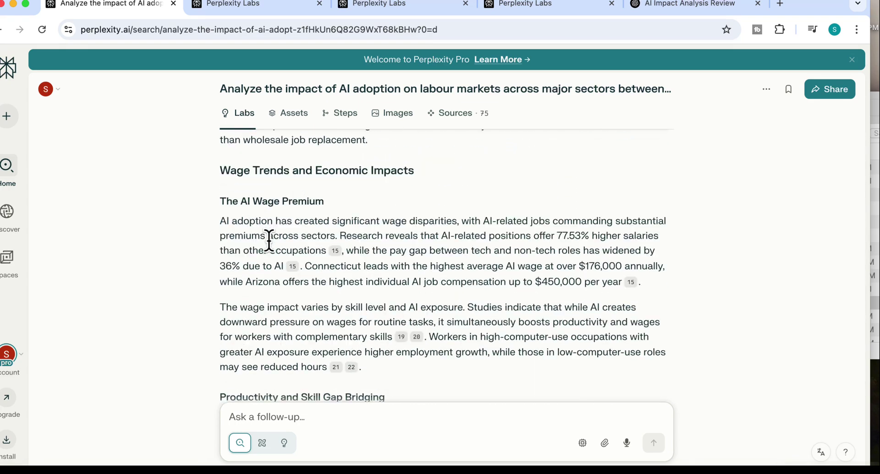
Step: Examine the Skill Demand Evolution in AI-Exposed Jobs heatmap and the Future Implications and Workforce Adaptation section
scroll(269, 241, down, 15)
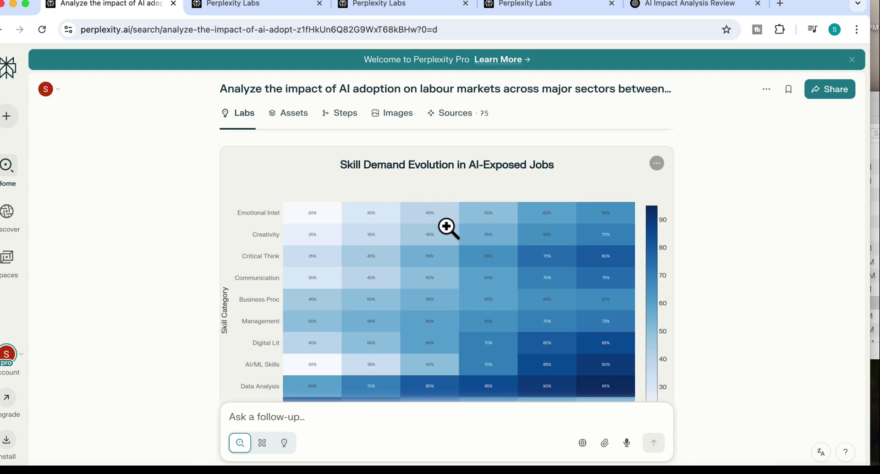
scroll(448, 226, down, 10)
scroll(448, 231, up, 3)
scroll(448, 227, down, 5)
scroll(442, 222, down, 10)
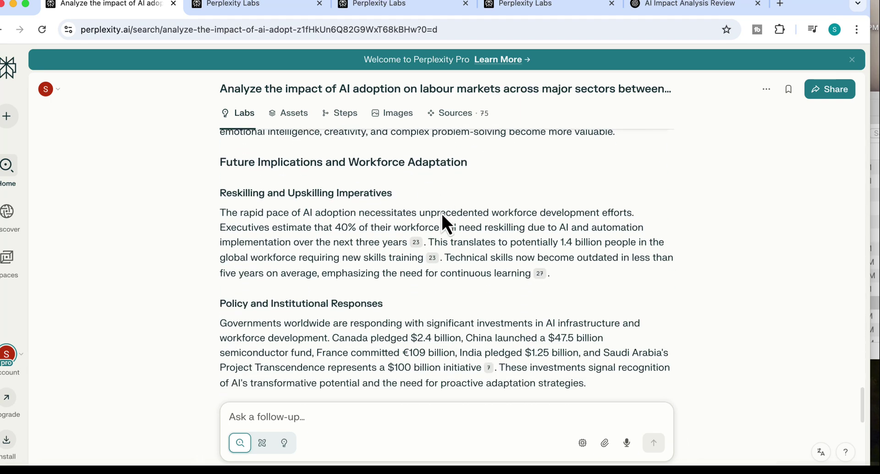
Step: Open the generated file ai_labor_market_impact_summary.csv at the end of the report, look through its table and close the preview
click(365, 301)
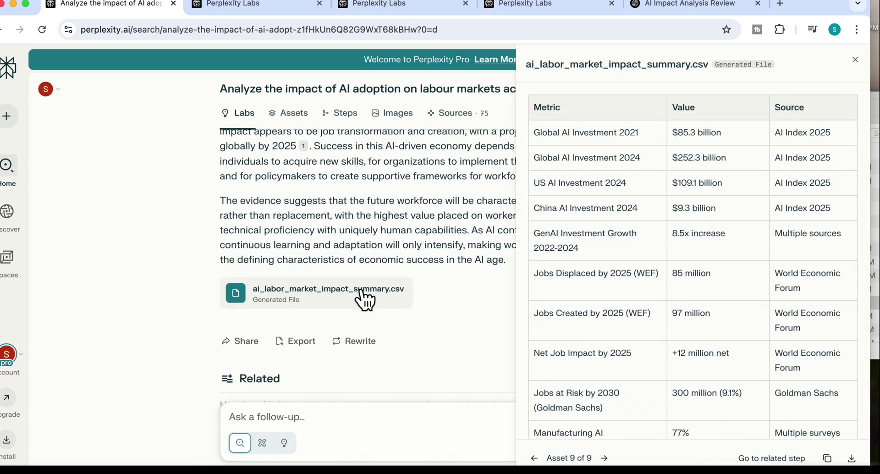
scroll(571, 311, down, 5)
scroll(571, 311, up, 5)
click(426, 272)
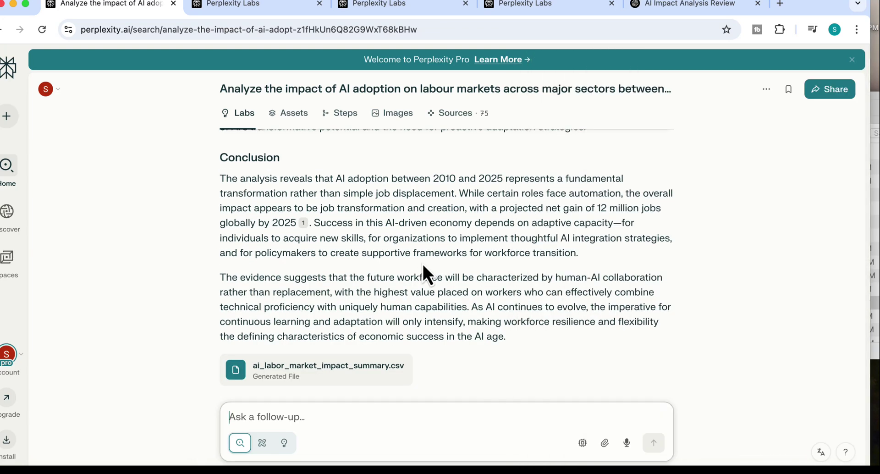
Step: Browse the assets generated for the Labs report, including the Python scripts, charts and CSV summary
scroll(425, 274, up, 15)
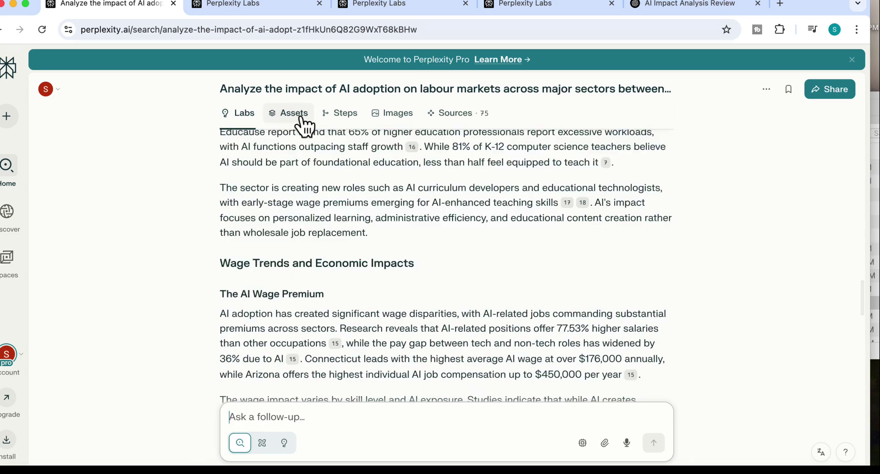
scroll(321, 151, up, 3)
click(308, 120)
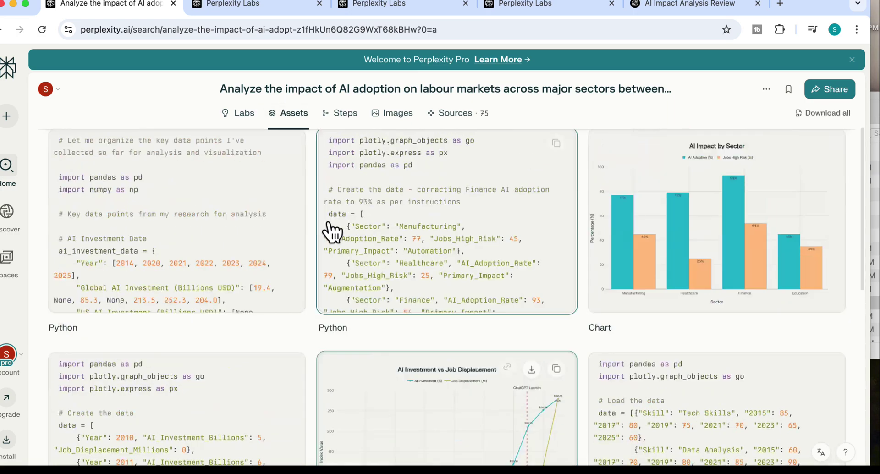
scroll(330, 250, down, 3)
scroll(334, 253, down, 10)
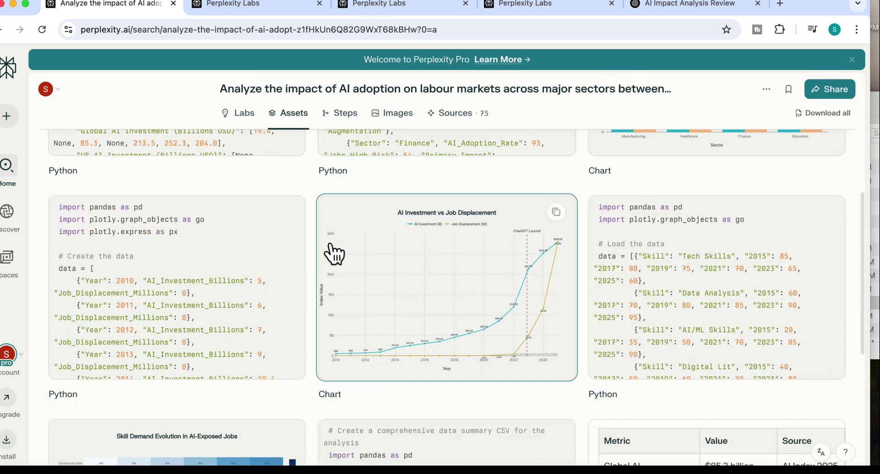
scroll(334, 253, down, 2)
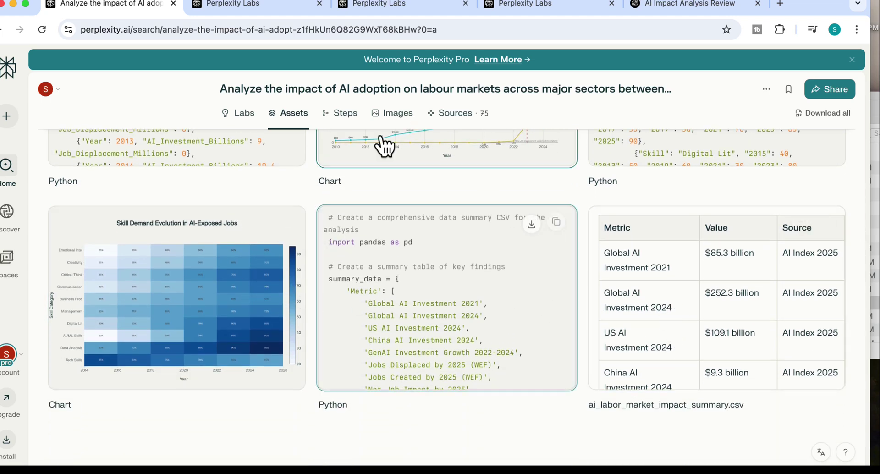
Step: Review the steps Labs followed to create the report's charts
click(353, 119)
scroll(374, 258, down, 3)
scroll(374, 259, down, 10)
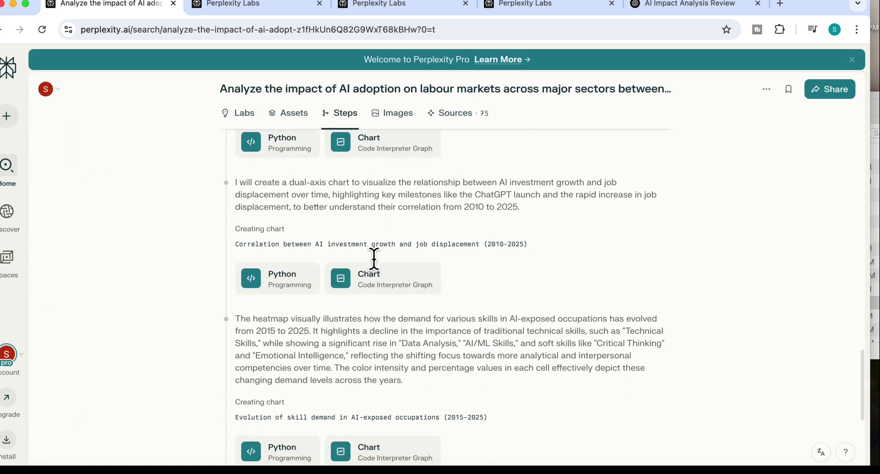
Step: Browse the images collected for the AI labour market report
click(395, 114)
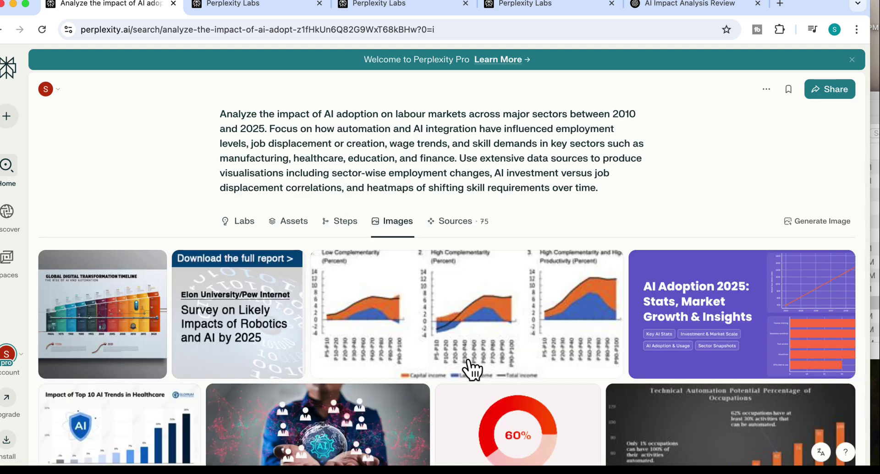
scroll(470, 374, down, 2)
scroll(470, 374, down, 2)
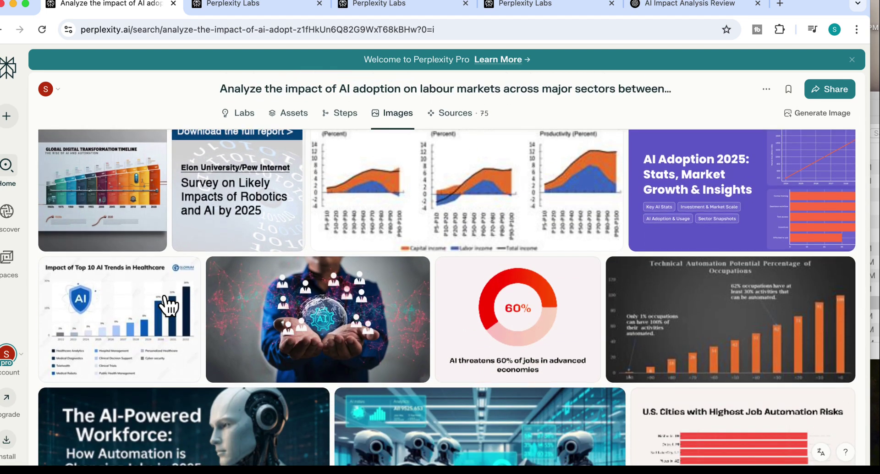
scroll(285, 335, up, 5)
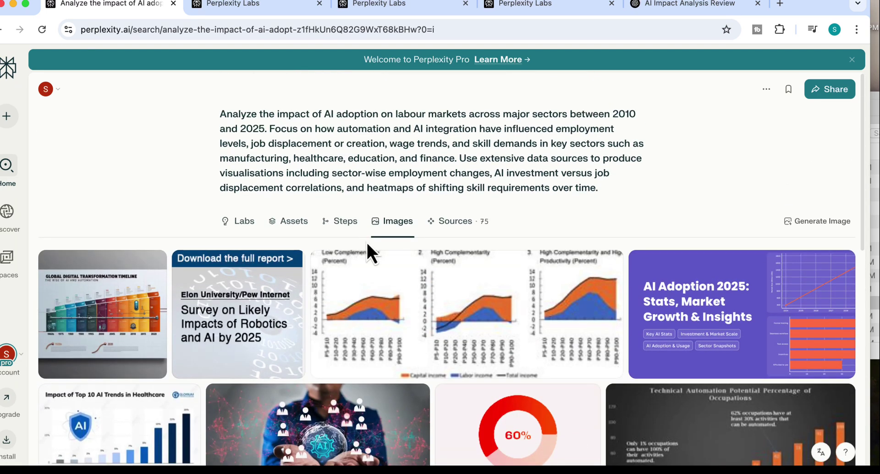
Step: Check the labour market report's sources and return to the report's AI Impact by Sector chart
click(454, 222)
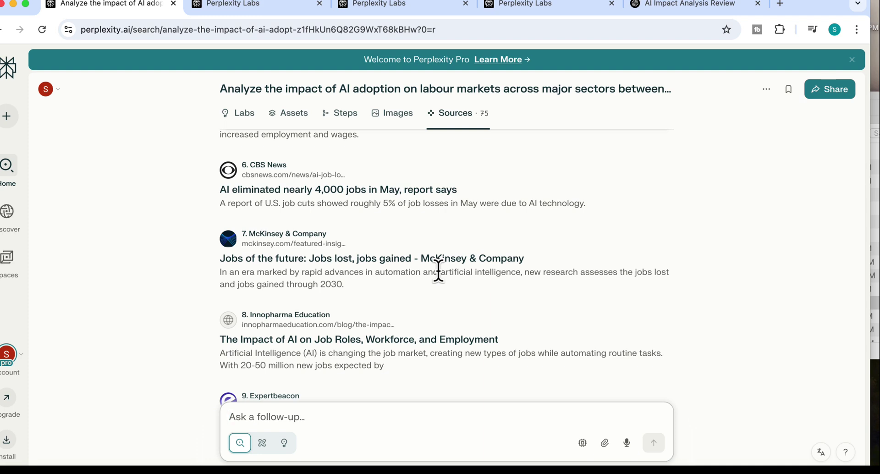
click(245, 115)
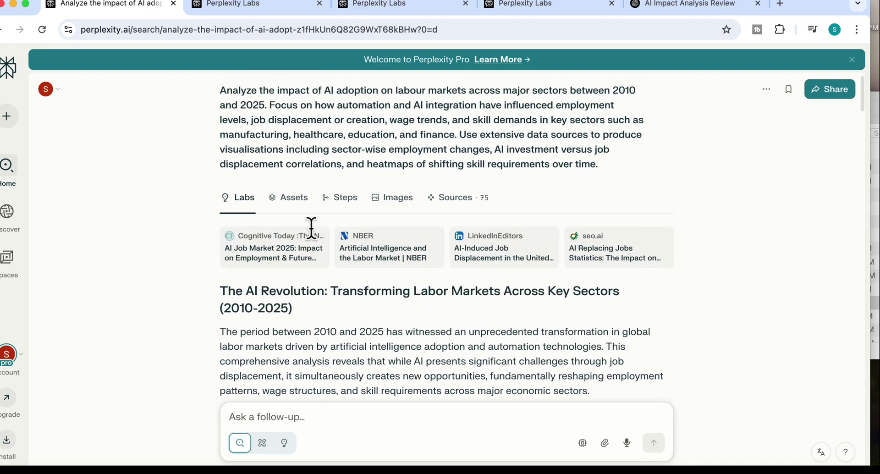
scroll(313, 231, down, 10)
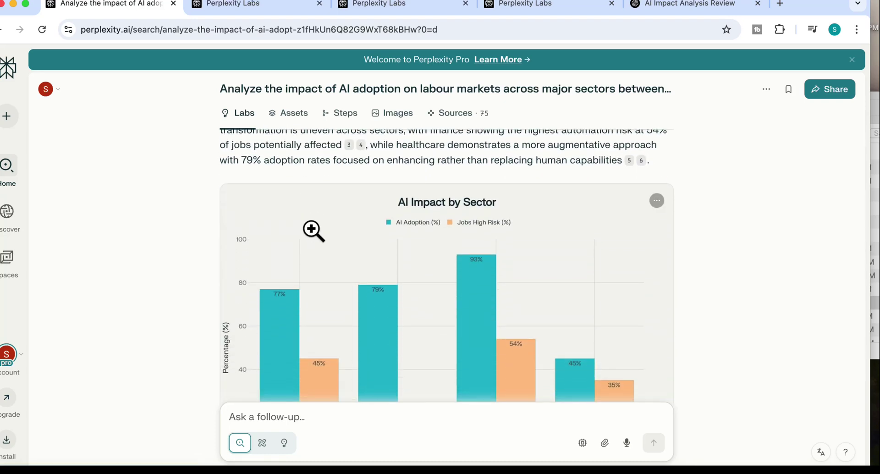